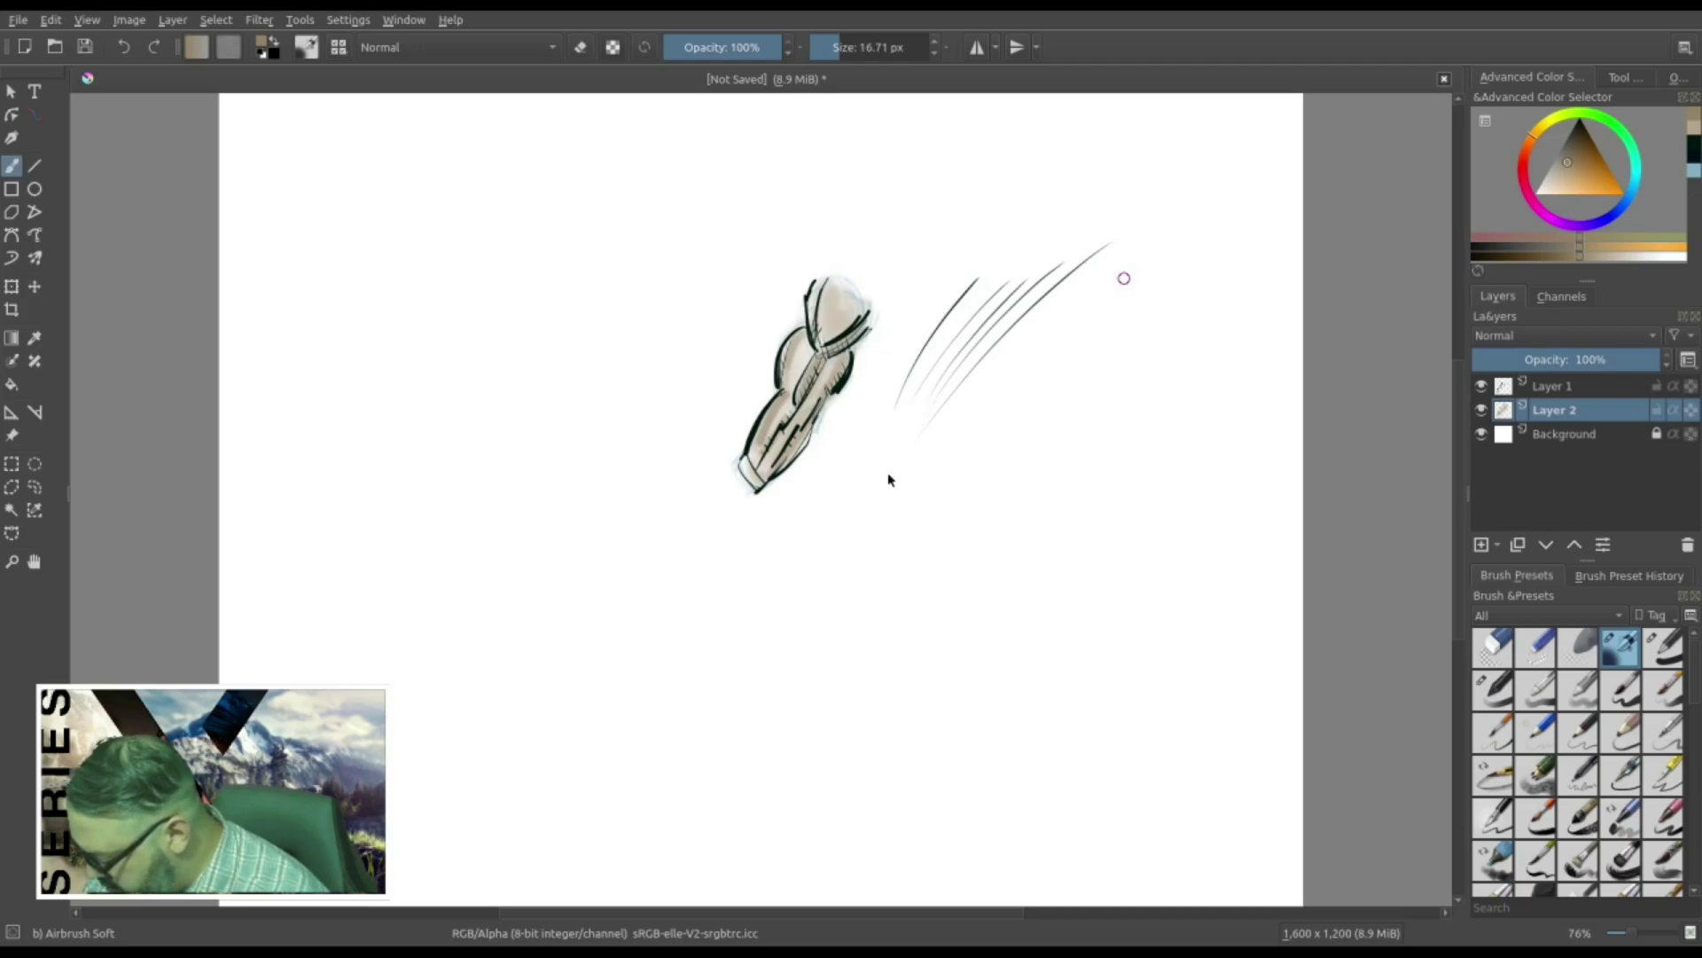
Step: Start over on a blank canvas and draw four long curved diagonal strokes with the b) Airbrush Soft brush
key(ctrl+w)
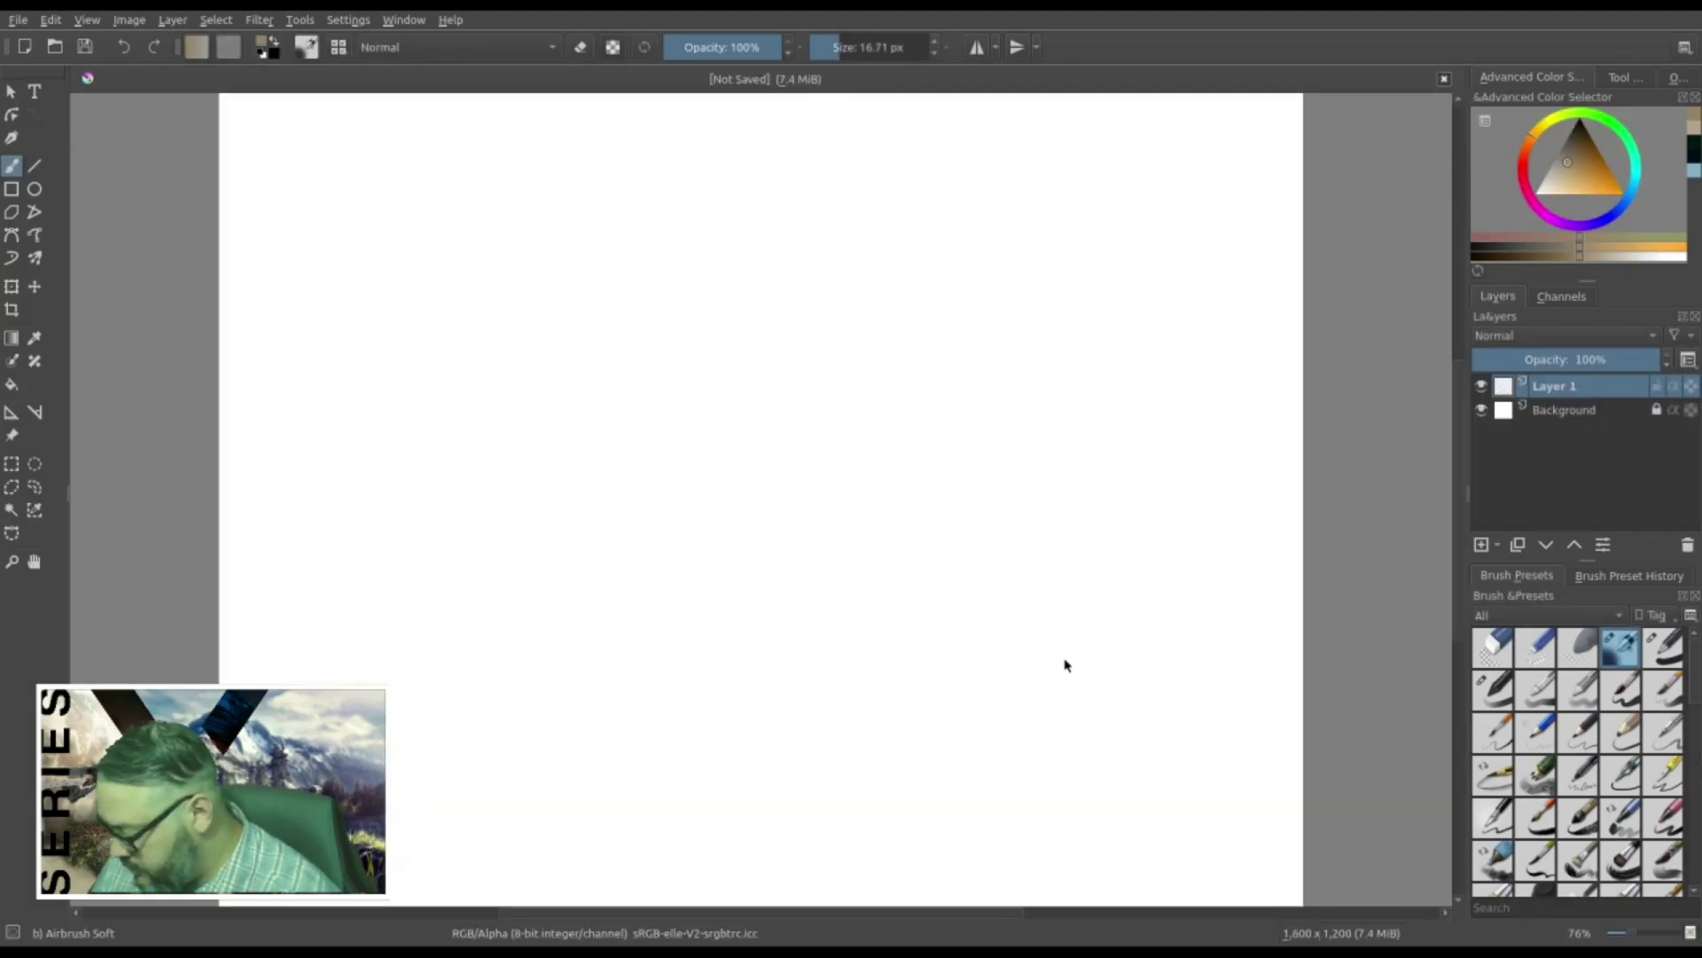
drag(401, 598, 514, 391)
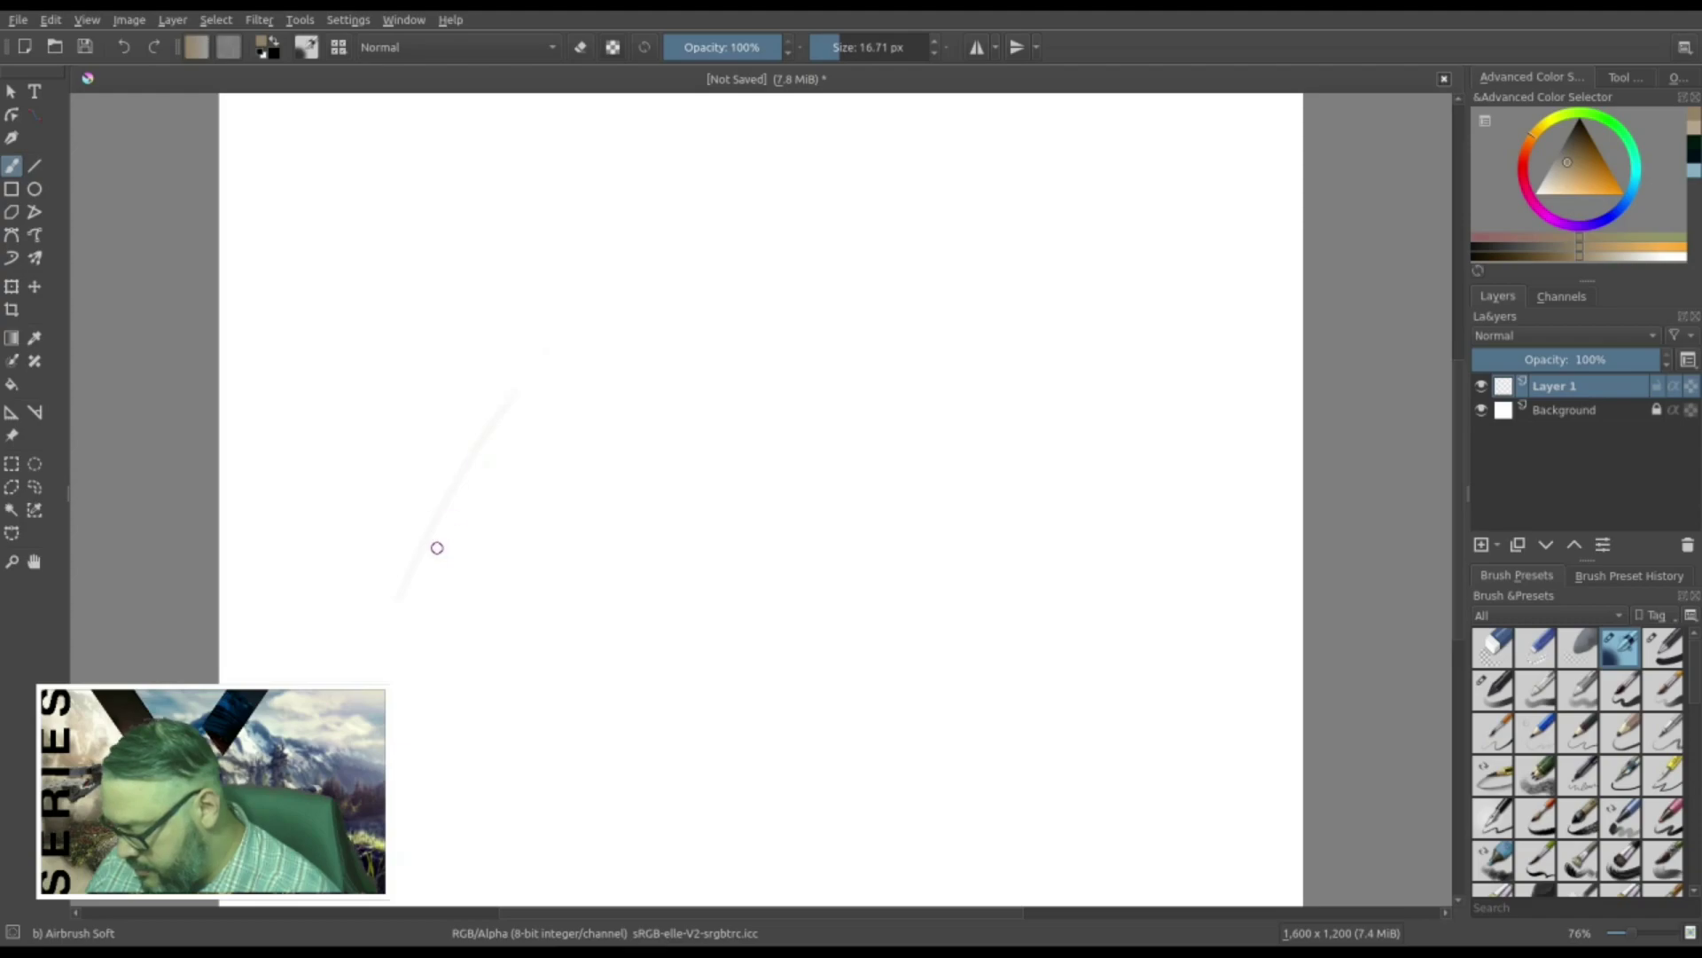
drag(483, 472, 661, 288)
drag(485, 556, 807, 212)
drag(544, 574, 904, 230)
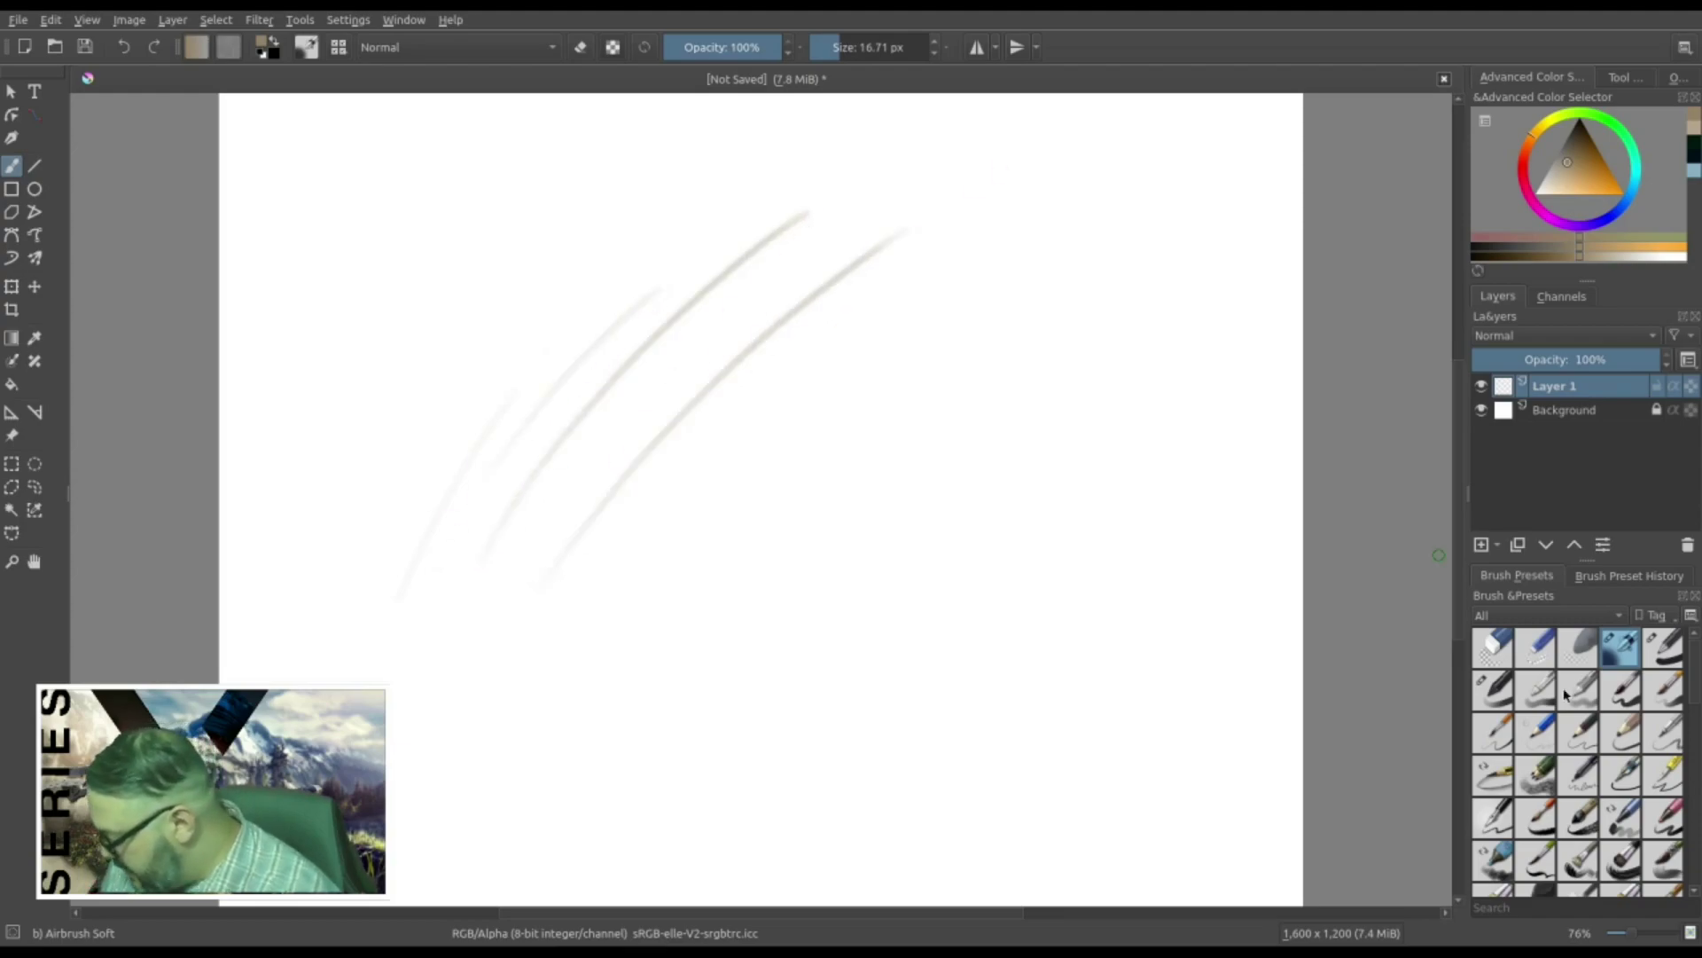
Step: Sketch a figure's oval head, neck and sloping shoulders in pale blue with the c) Pencil-1 Hard brush
click(1537, 732)
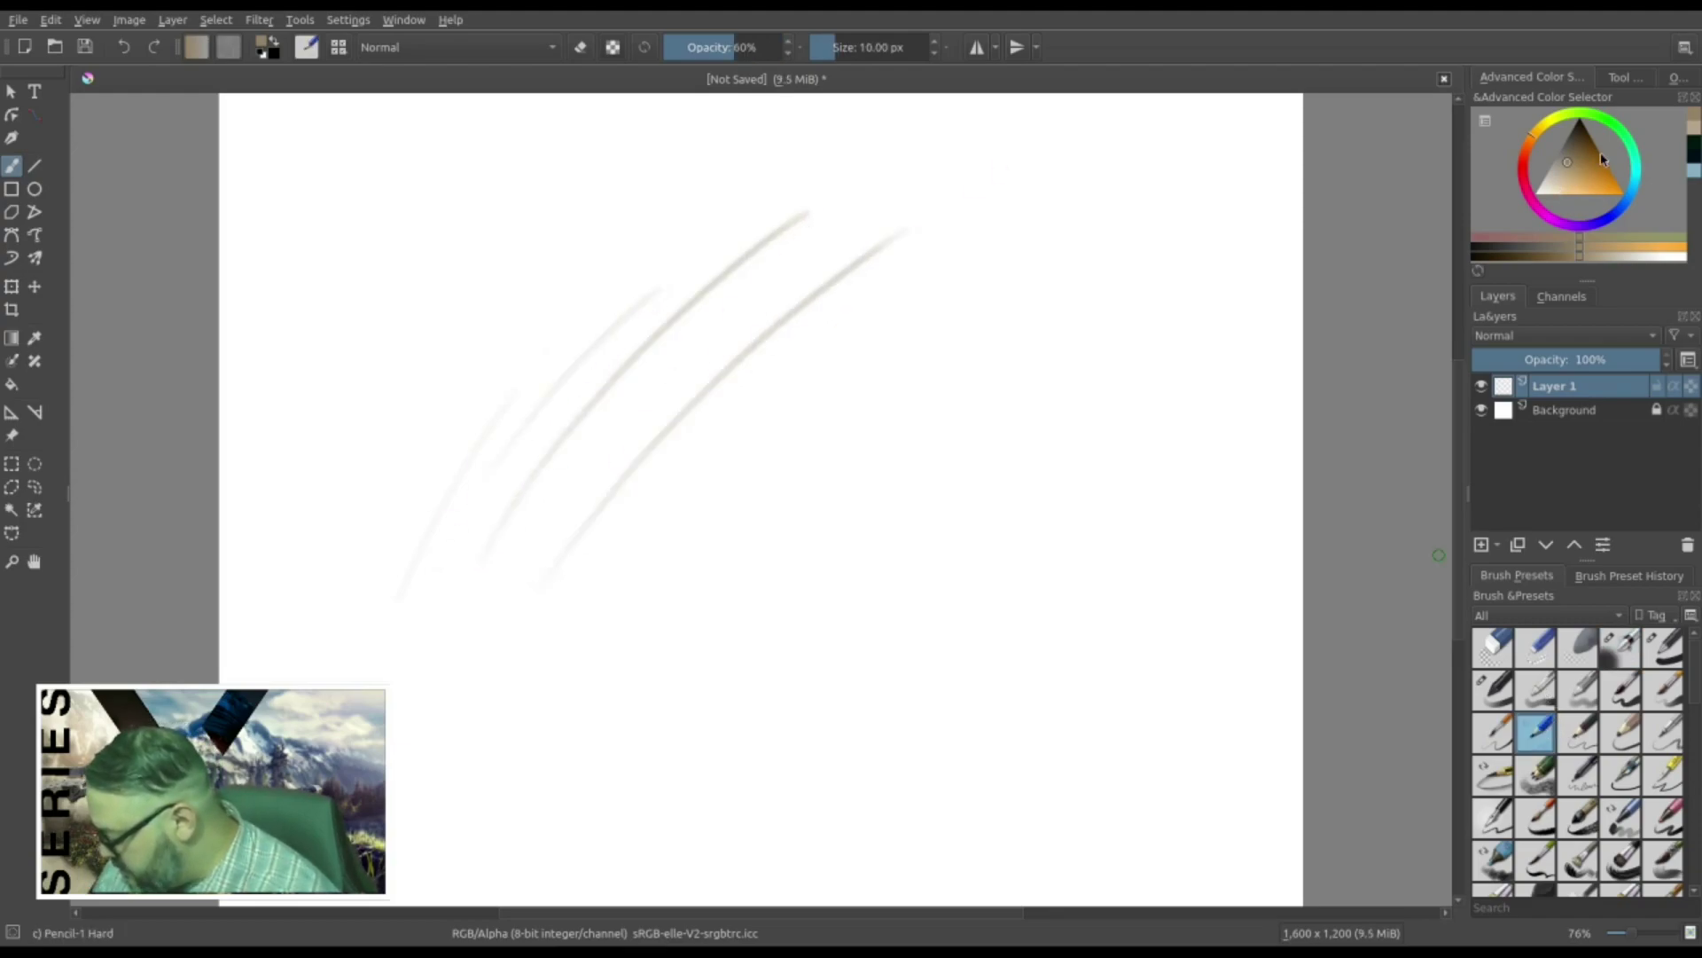
click(1628, 188)
drag(1571, 165, 1557, 177)
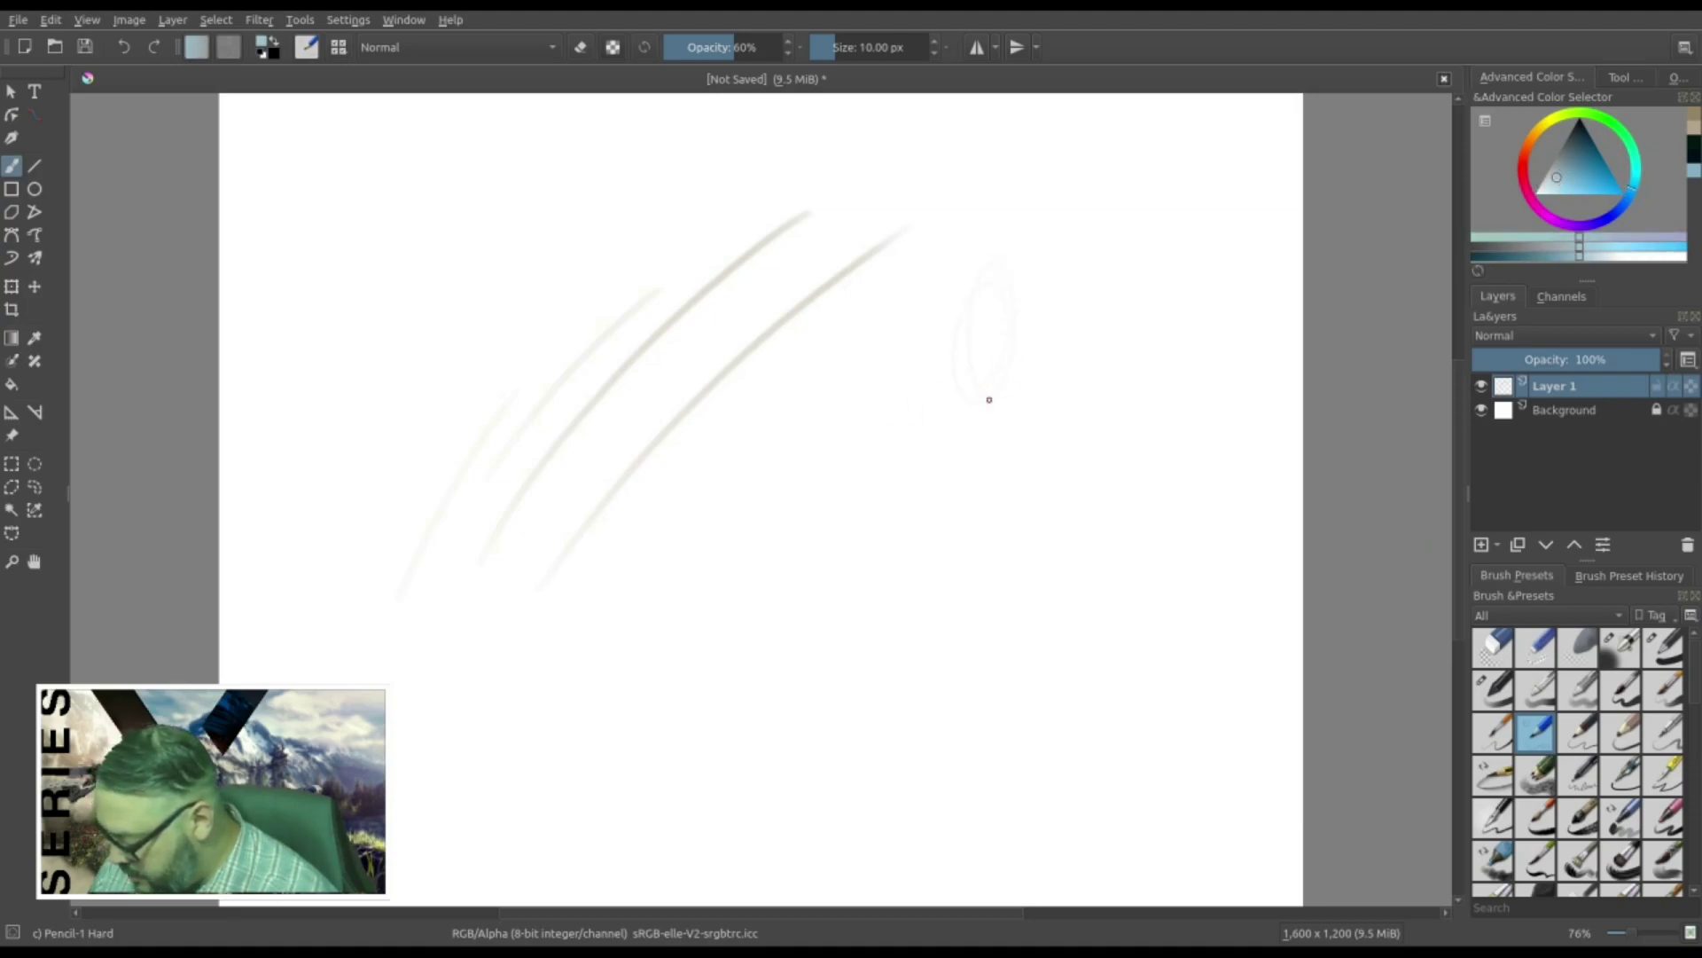
mouse_move(969, 313)
mouse_down()
mouse_move(1043, 262)
mouse_move(1022, 377)
mouse_move(993, 384)
mouse_move(990, 354)
mouse_move(1020, 266)
mouse_move(1023, 372)
mouse_up()
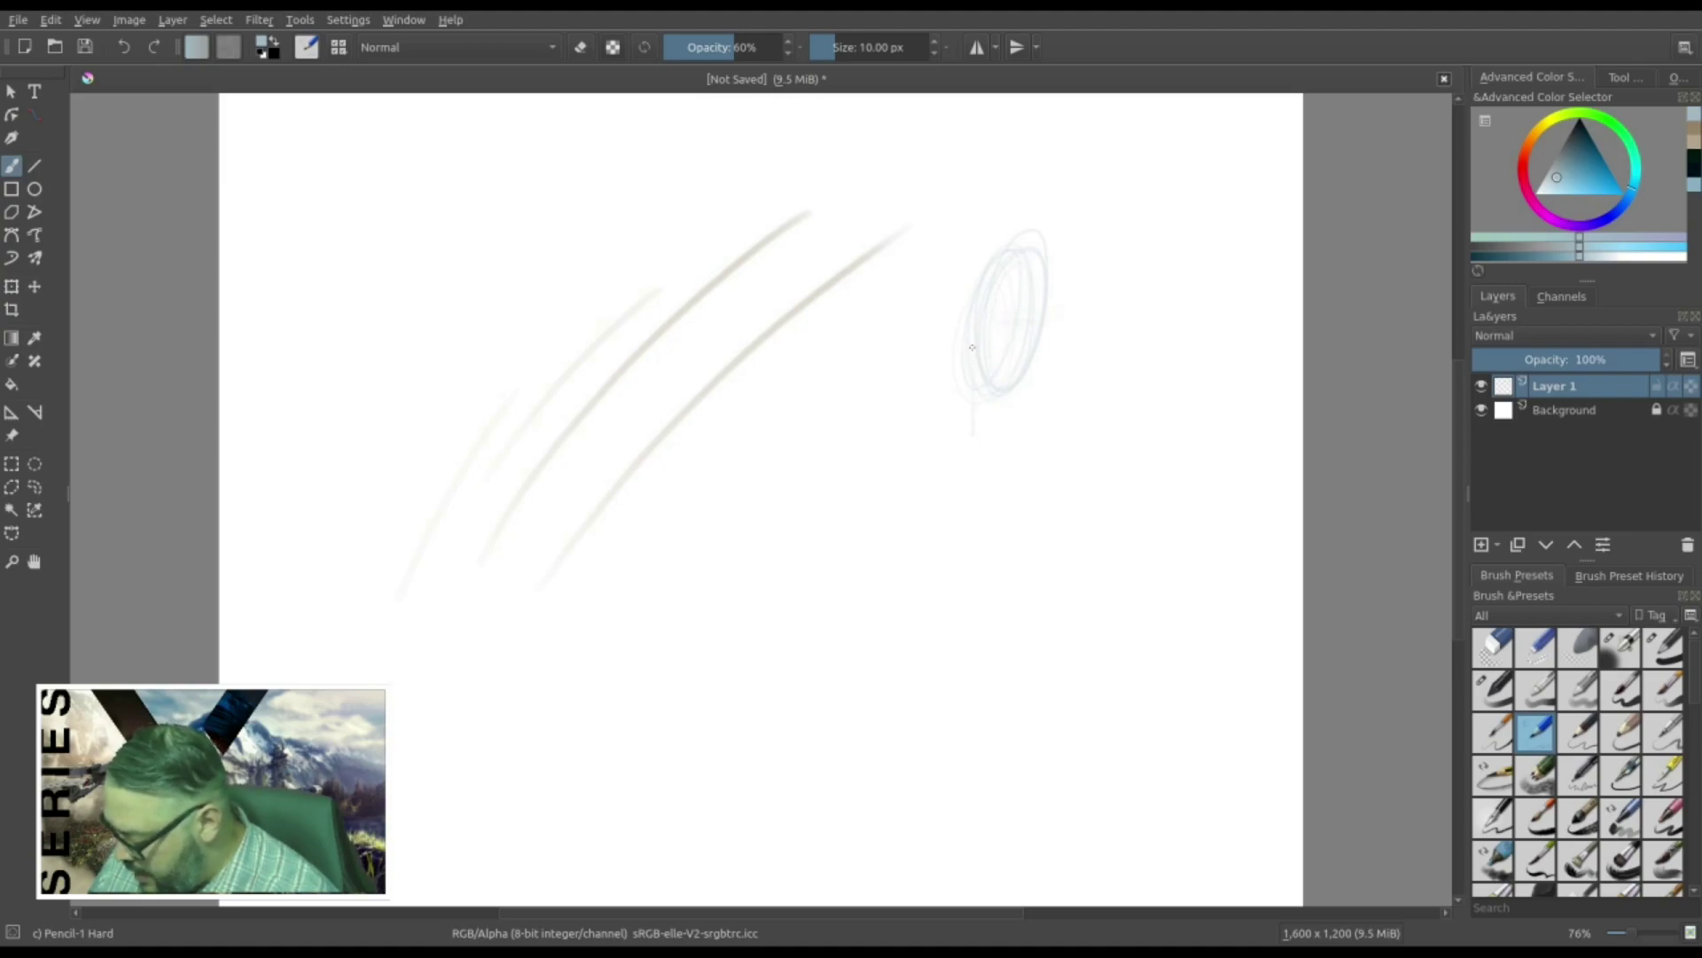
mouse_move(973, 405)
mouse_down()
mouse_move(923, 411)
mouse_move(896, 441)
mouse_move(1087, 429)
mouse_up()
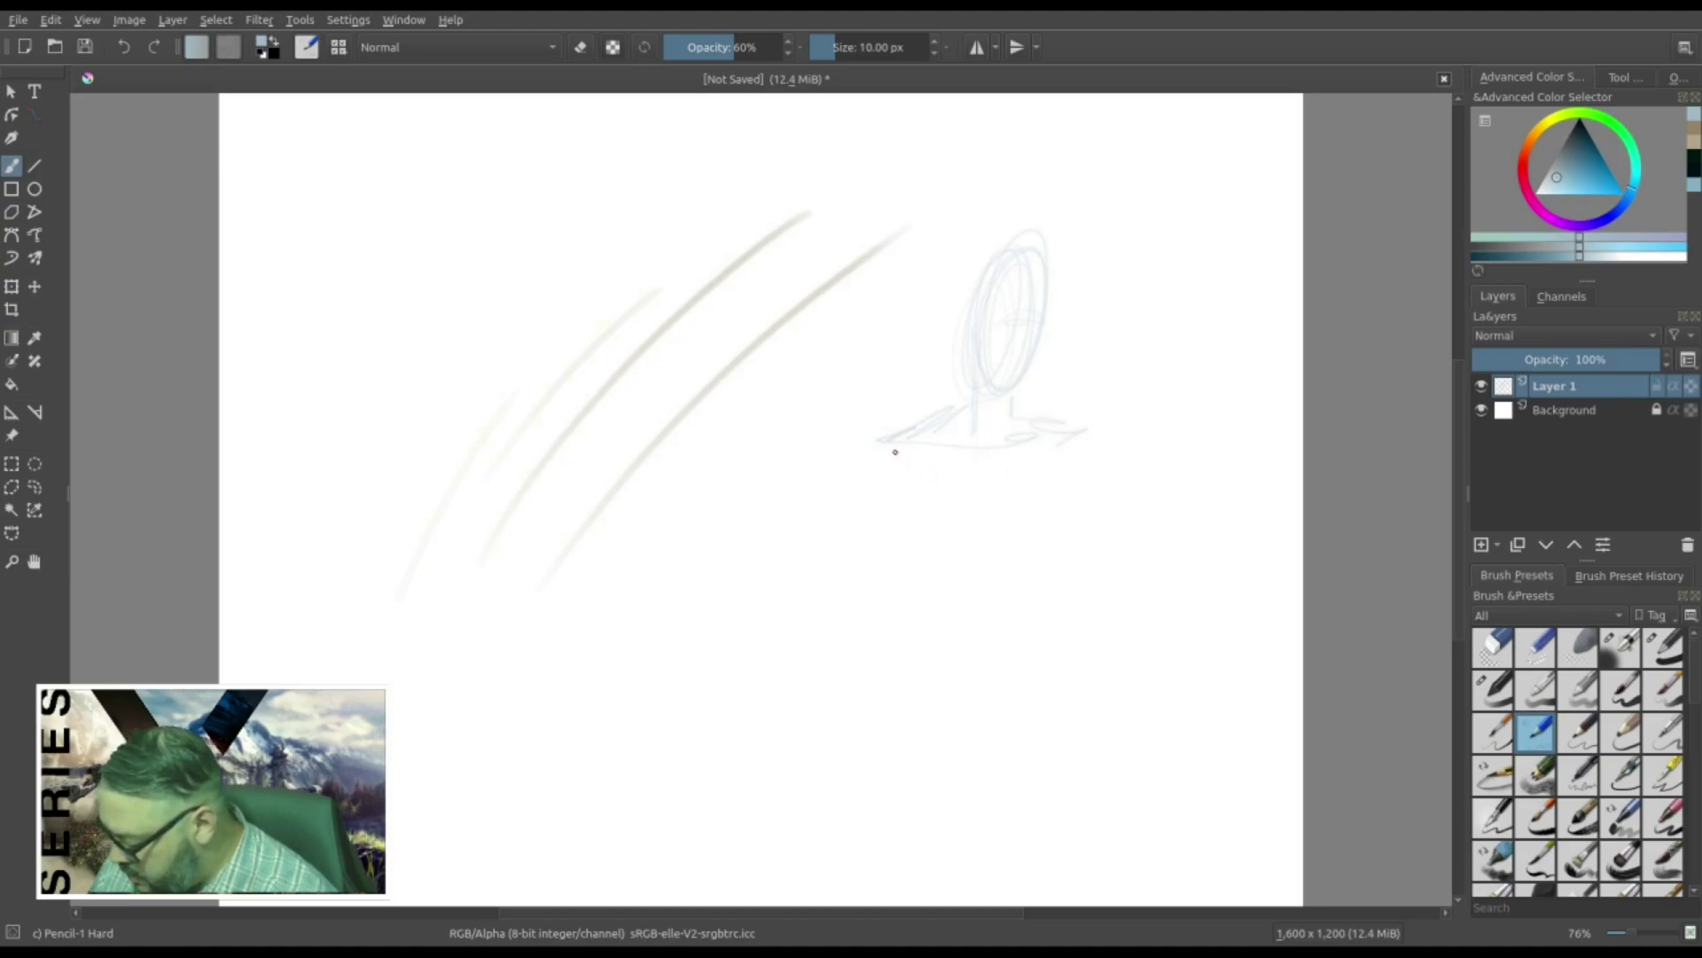
Step: Sketch the figure's tapered torso below the shoulders, with a curved chest line and a vertical centre line
drag(893, 449, 1070, 459)
mouse_move(931, 506)
mouse_down()
mouse_move(950, 578)
mouse_move(1028, 585)
mouse_move(971, 646)
mouse_up()
drag(1039, 543, 1031, 638)
drag(984, 559, 989, 632)
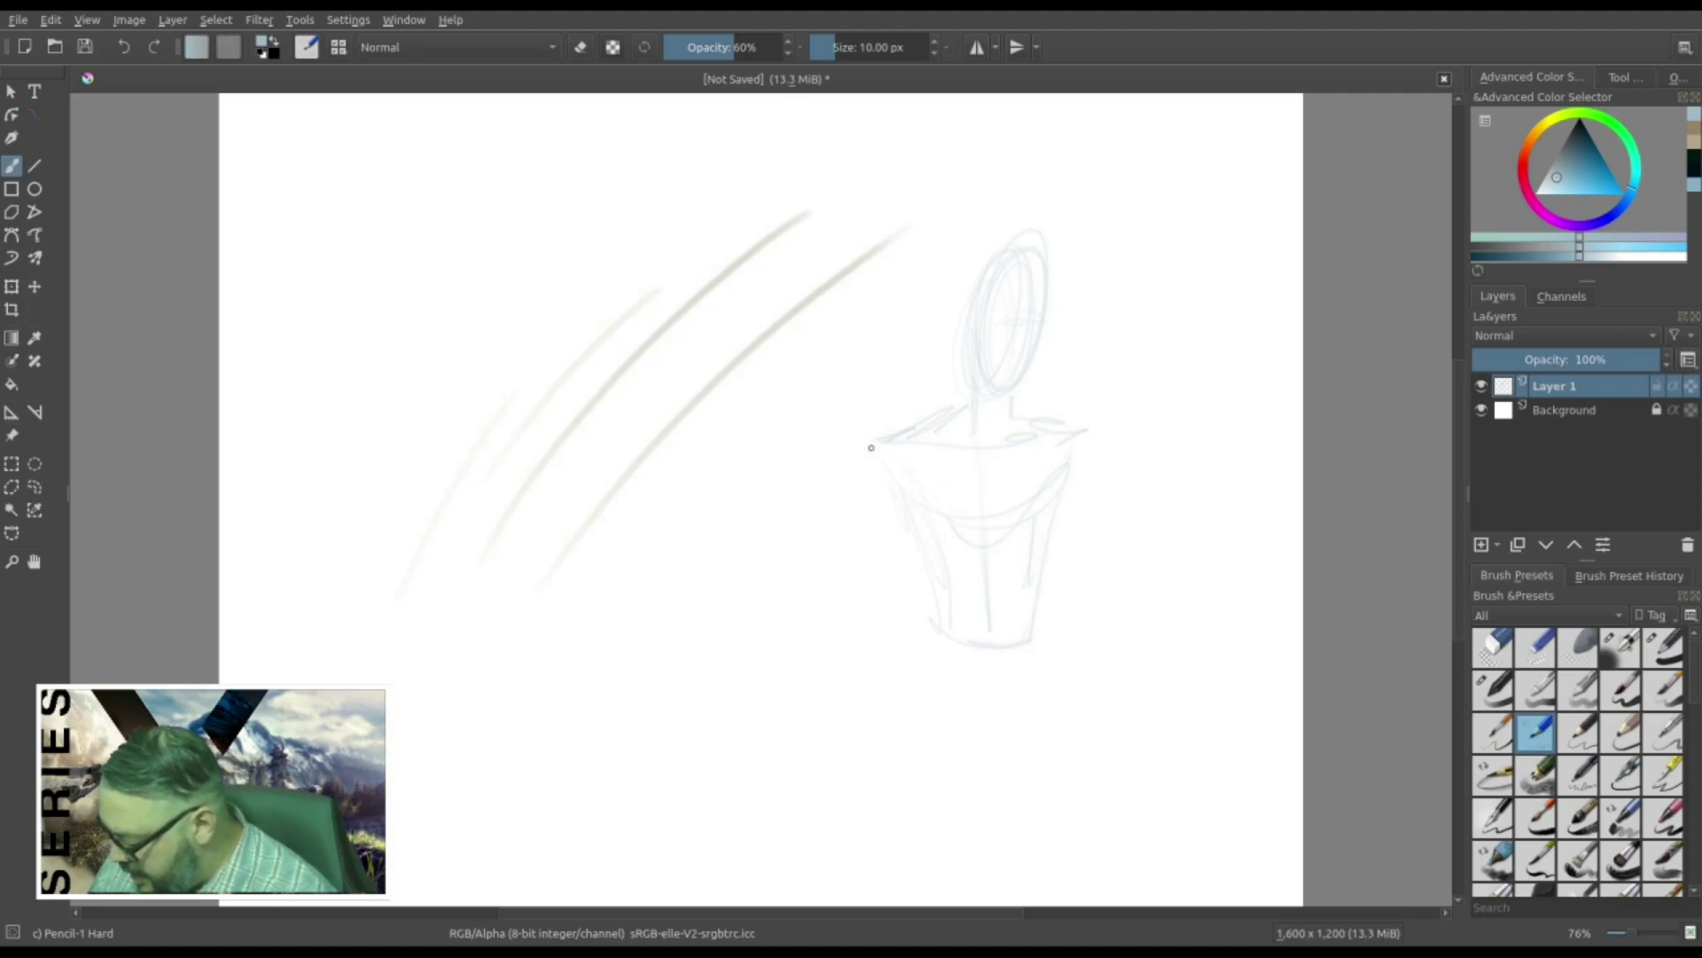
Step: Extend the shoulder line and sketch both arms, angled outward from the elbows down to the hands
drag(886, 443, 1119, 431)
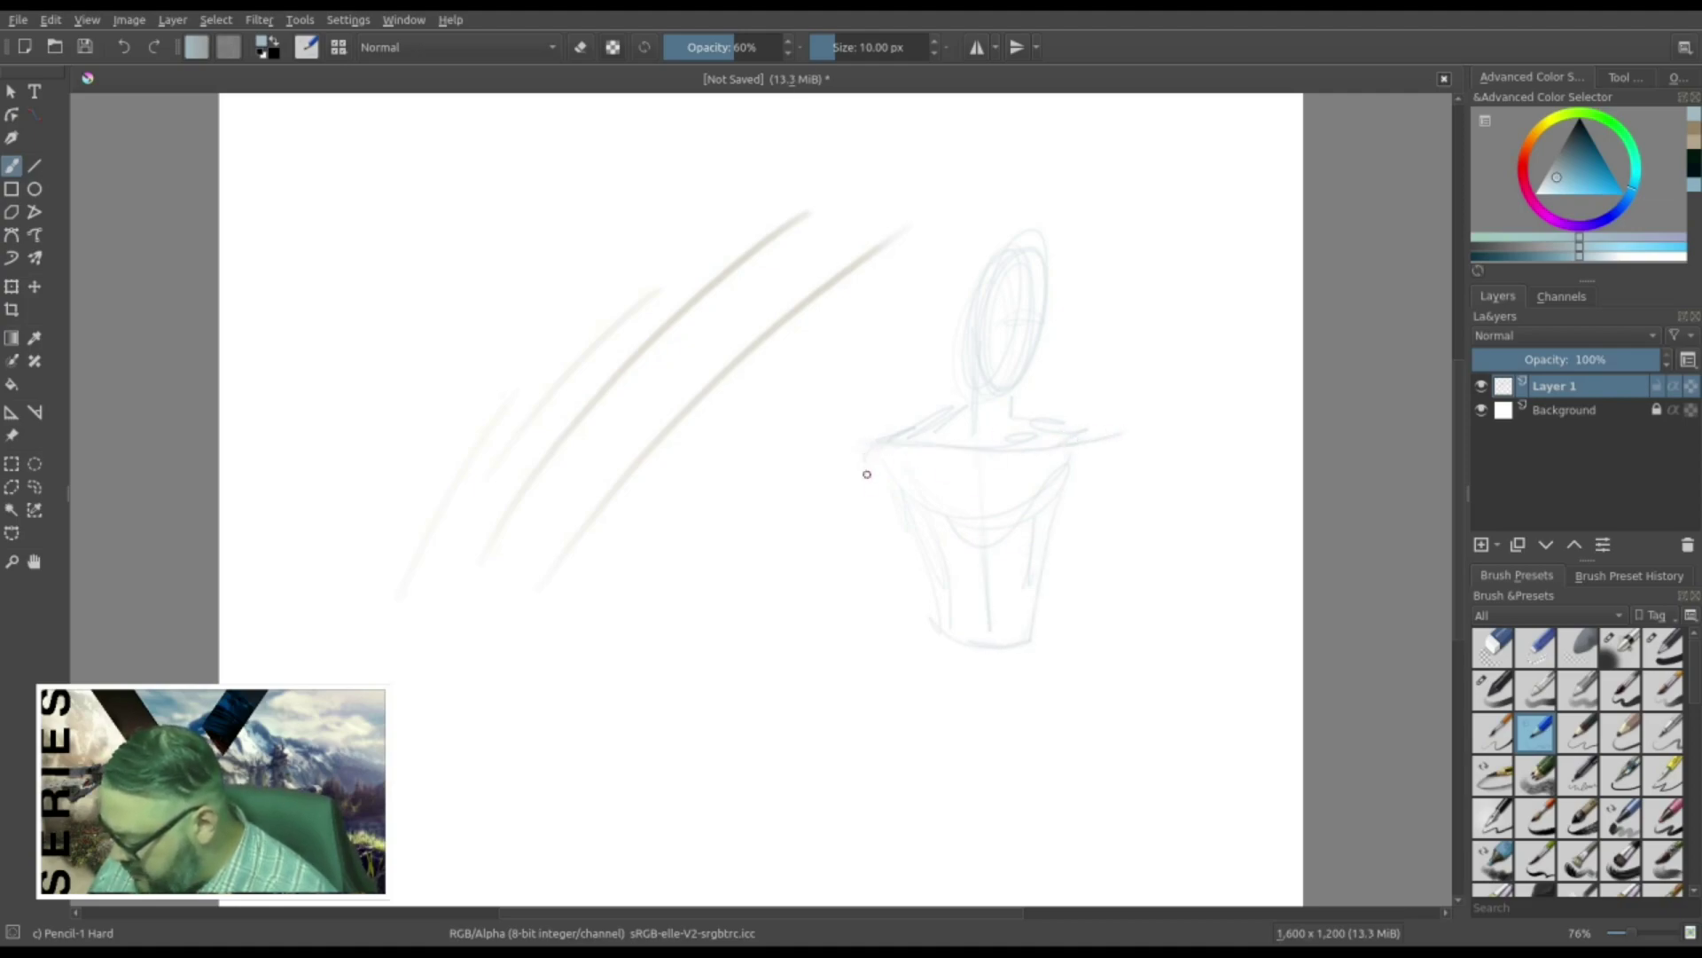
mouse_move(865, 457)
mouse_down()
mouse_move(870, 601)
mouse_move(885, 548)
mouse_up()
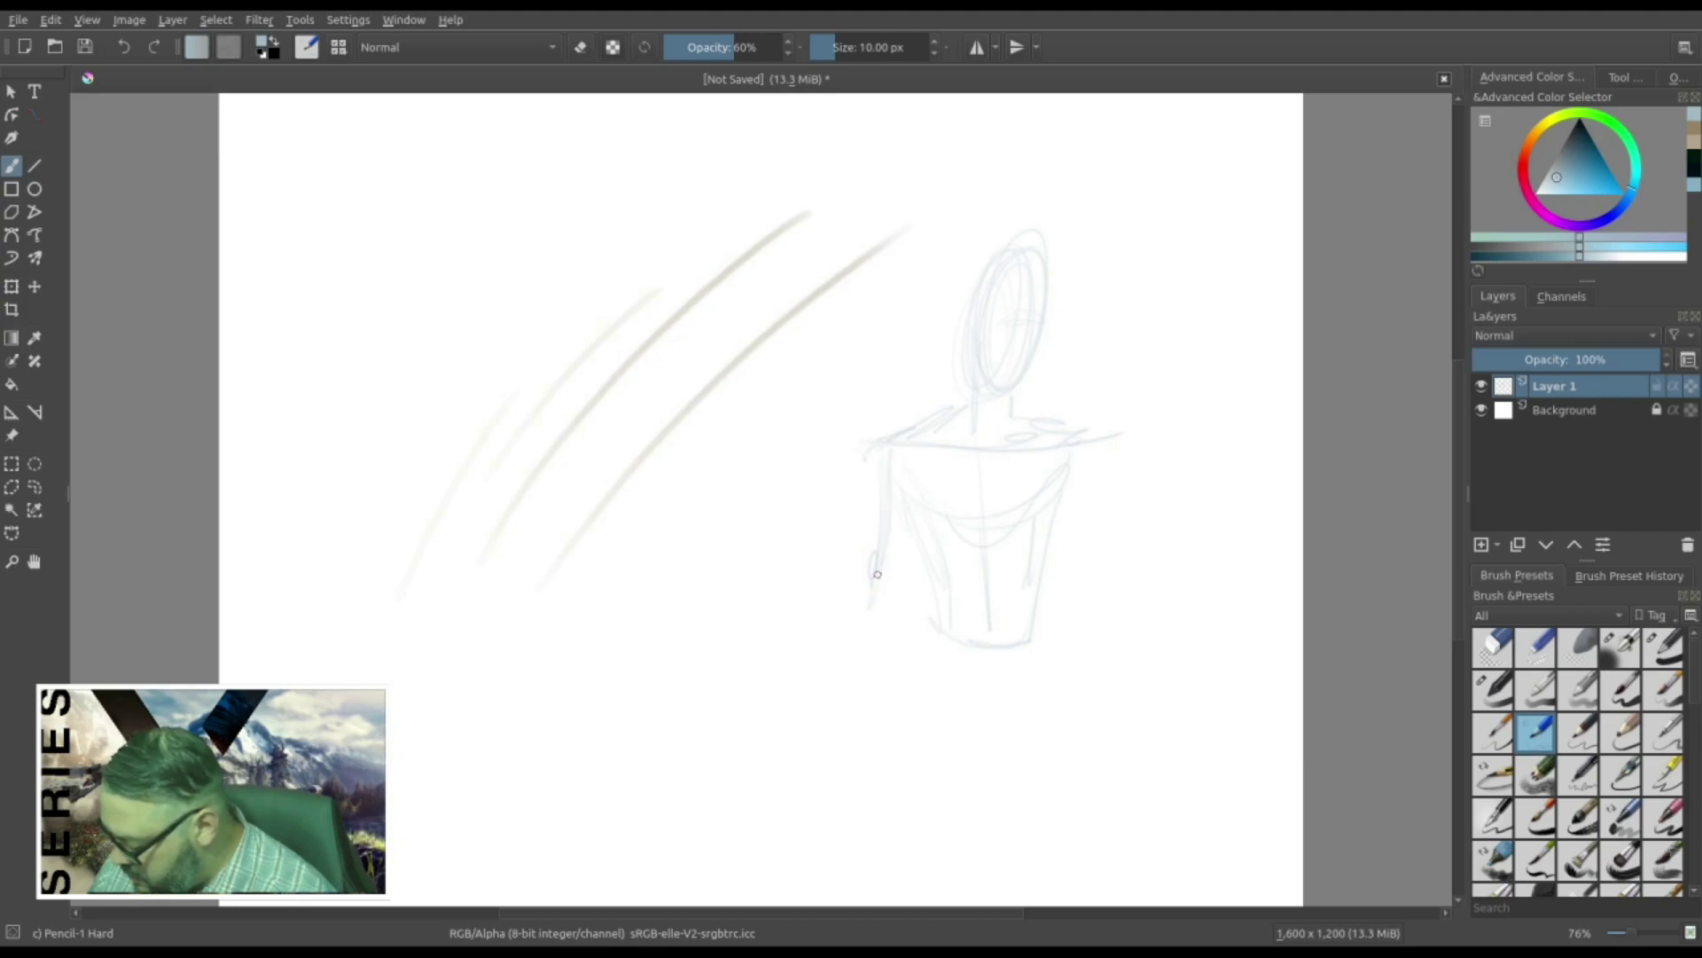
drag(842, 639, 807, 675)
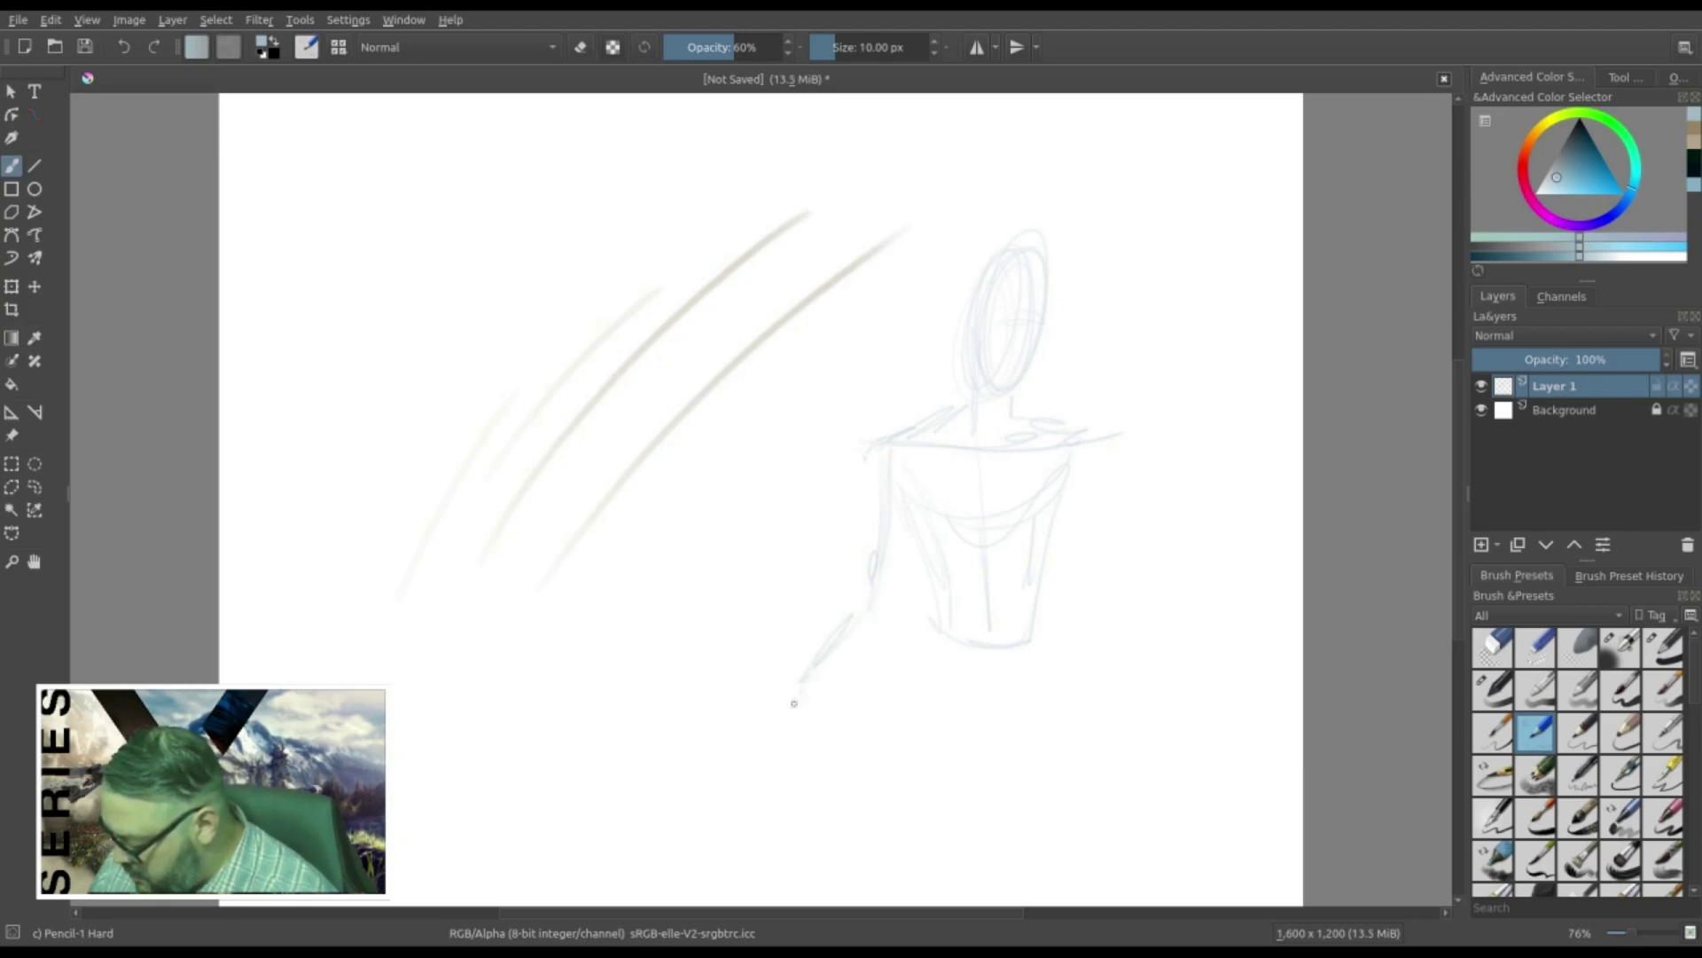
drag(1113, 505, 1094, 448)
drag(1123, 551, 1113, 535)
drag(1097, 465, 1119, 569)
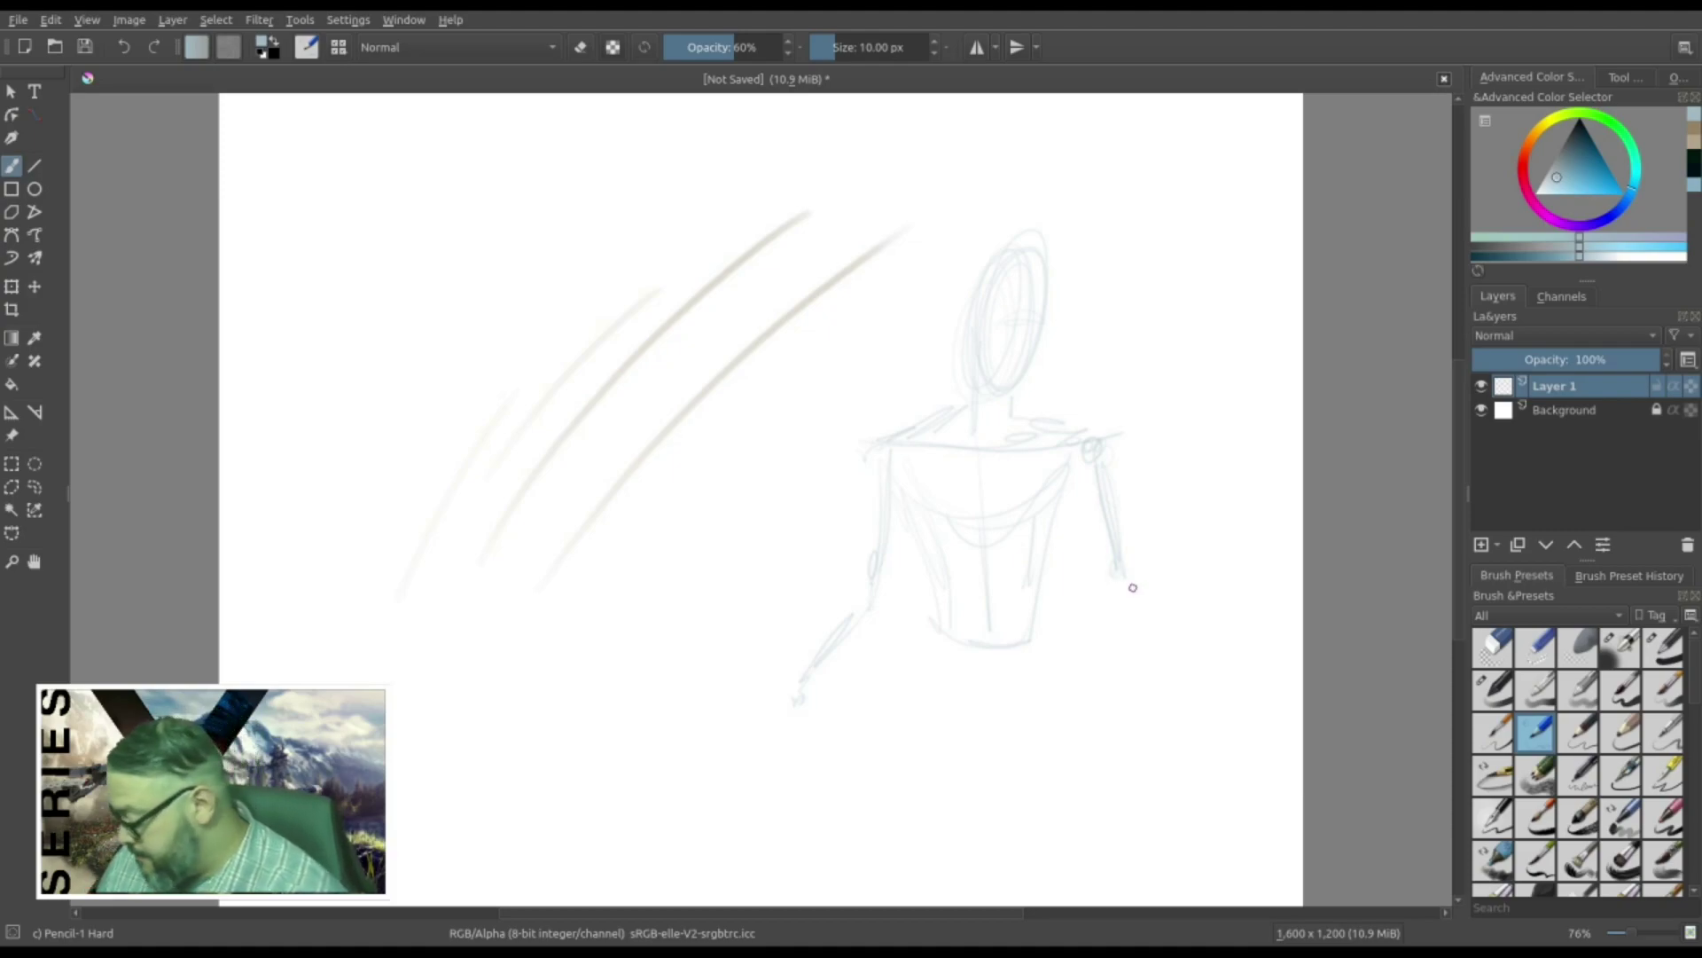
drag(1126, 572, 1182, 694)
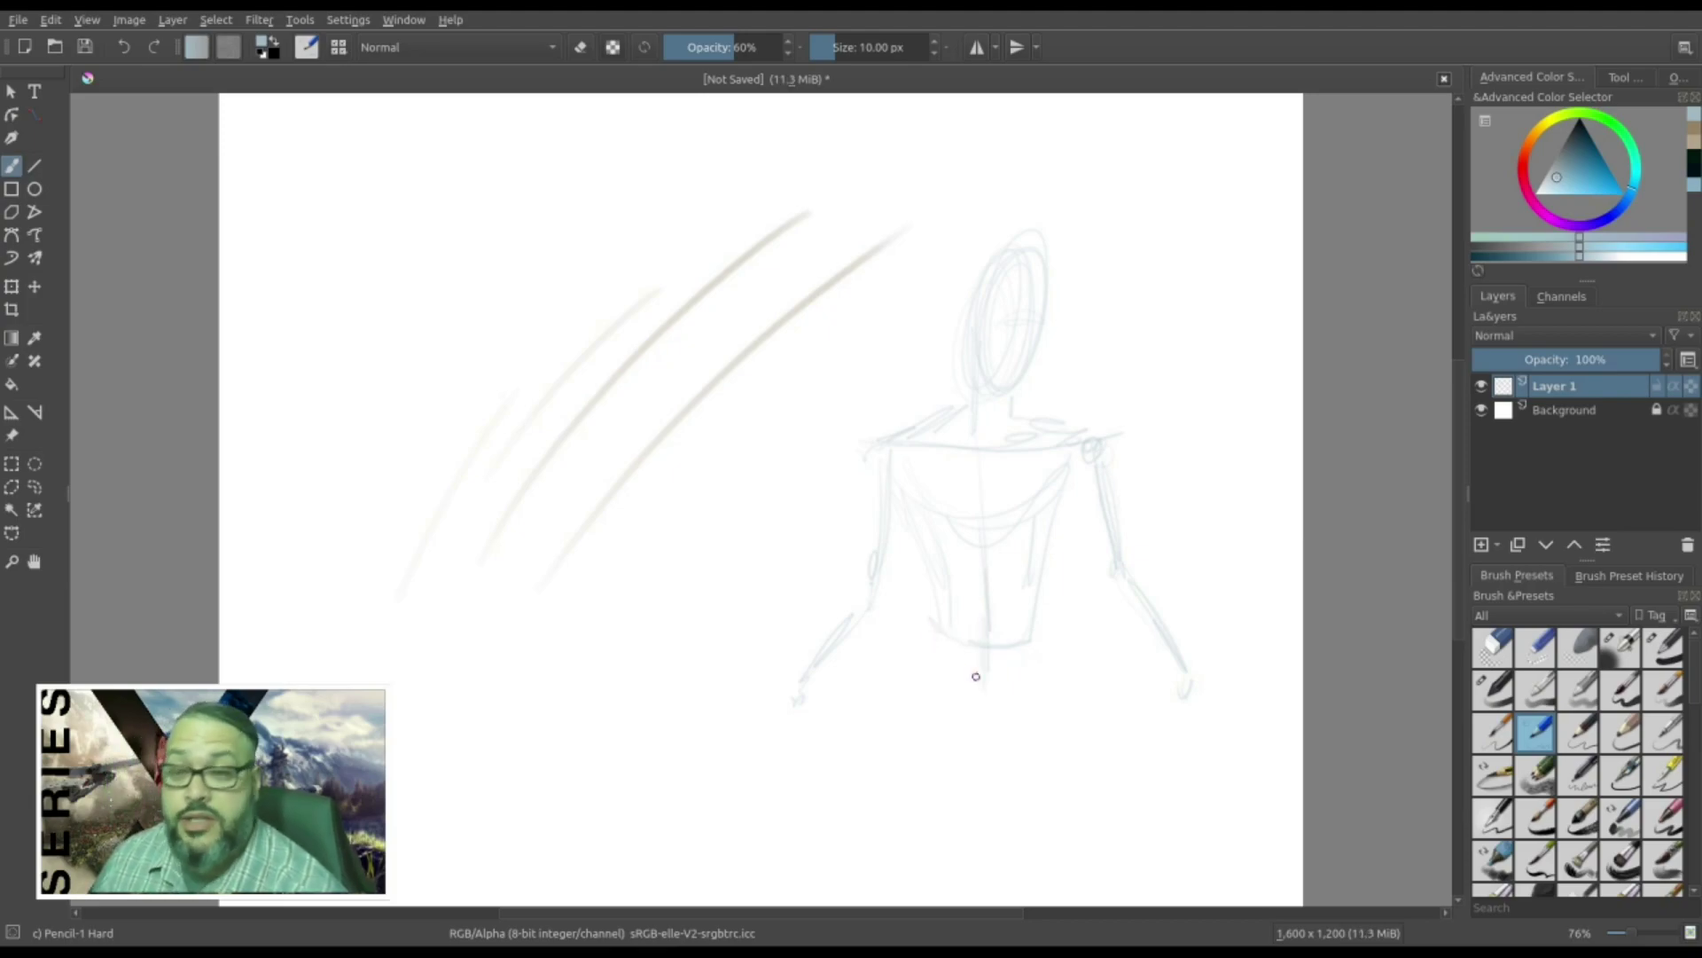
Step: Sketch the oval pelvis and both upper legs, and add a few short pencil strokes at the canvas's upper left
mouse_move(984, 652)
mouse_down()
mouse_move(1043, 676)
mouse_move(989, 691)
mouse_move(928, 662)
mouse_move(1034, 672)
mouse_move(940, 660)
mouse_move(1036, 657)
mouse_up()
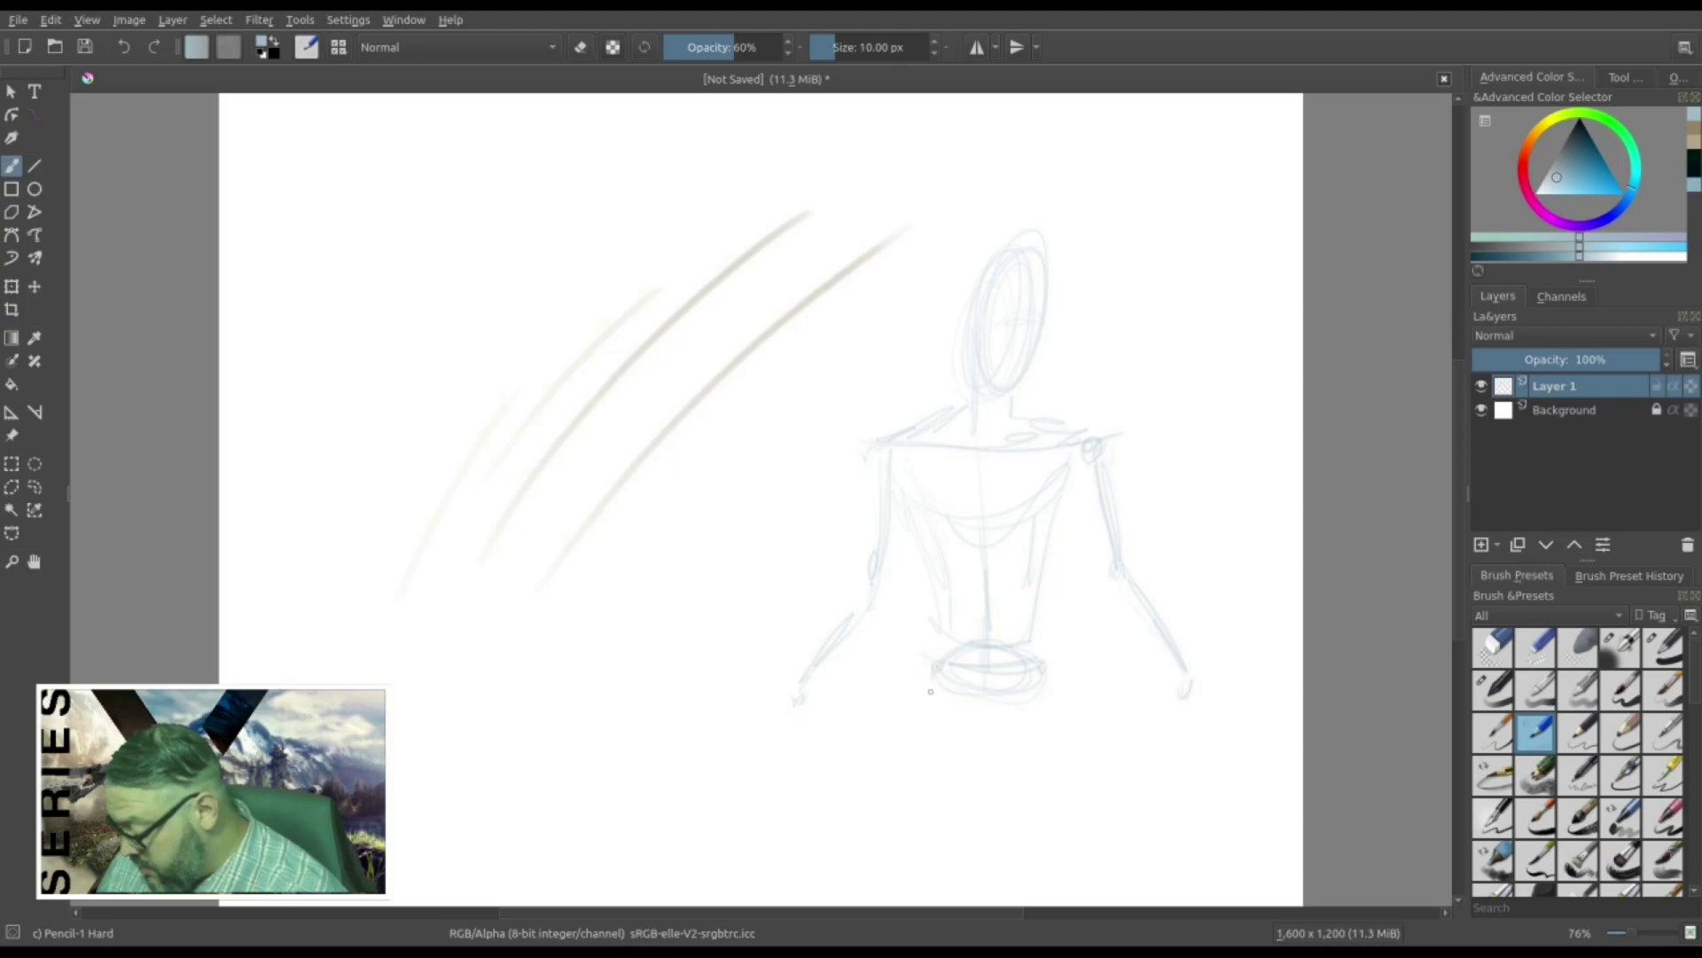
drag(926, 681, 904, 818)
drag(1053, 704, 1067, 797)
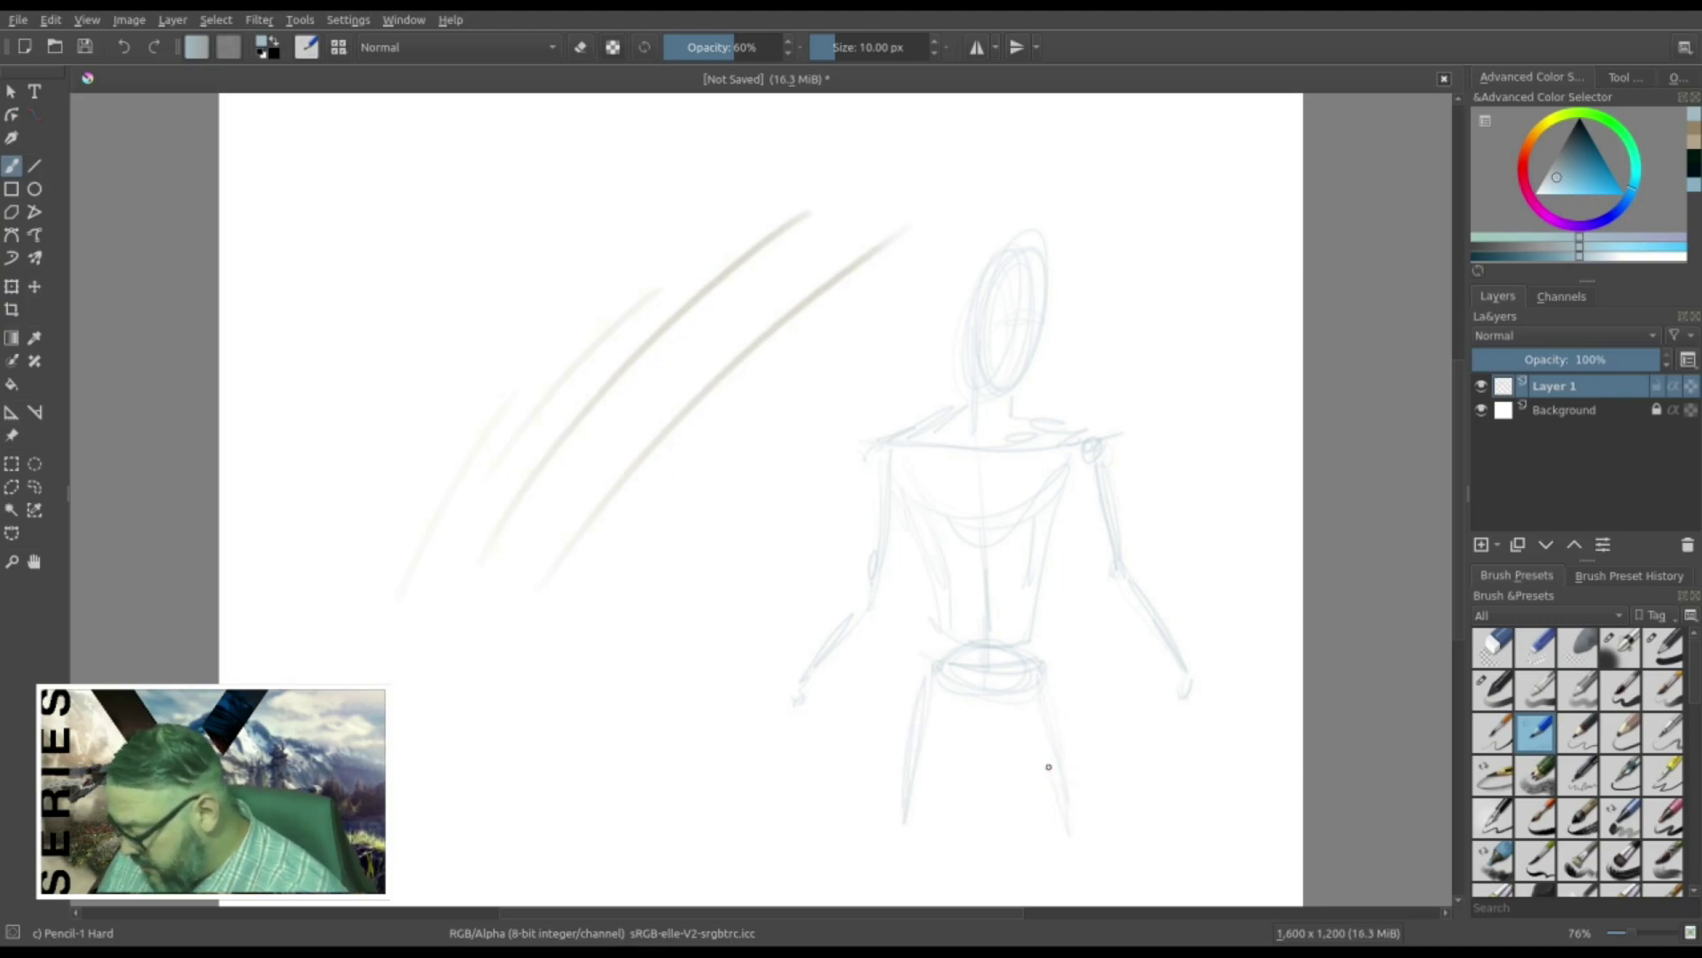
drag(968, 705, 918, 842)
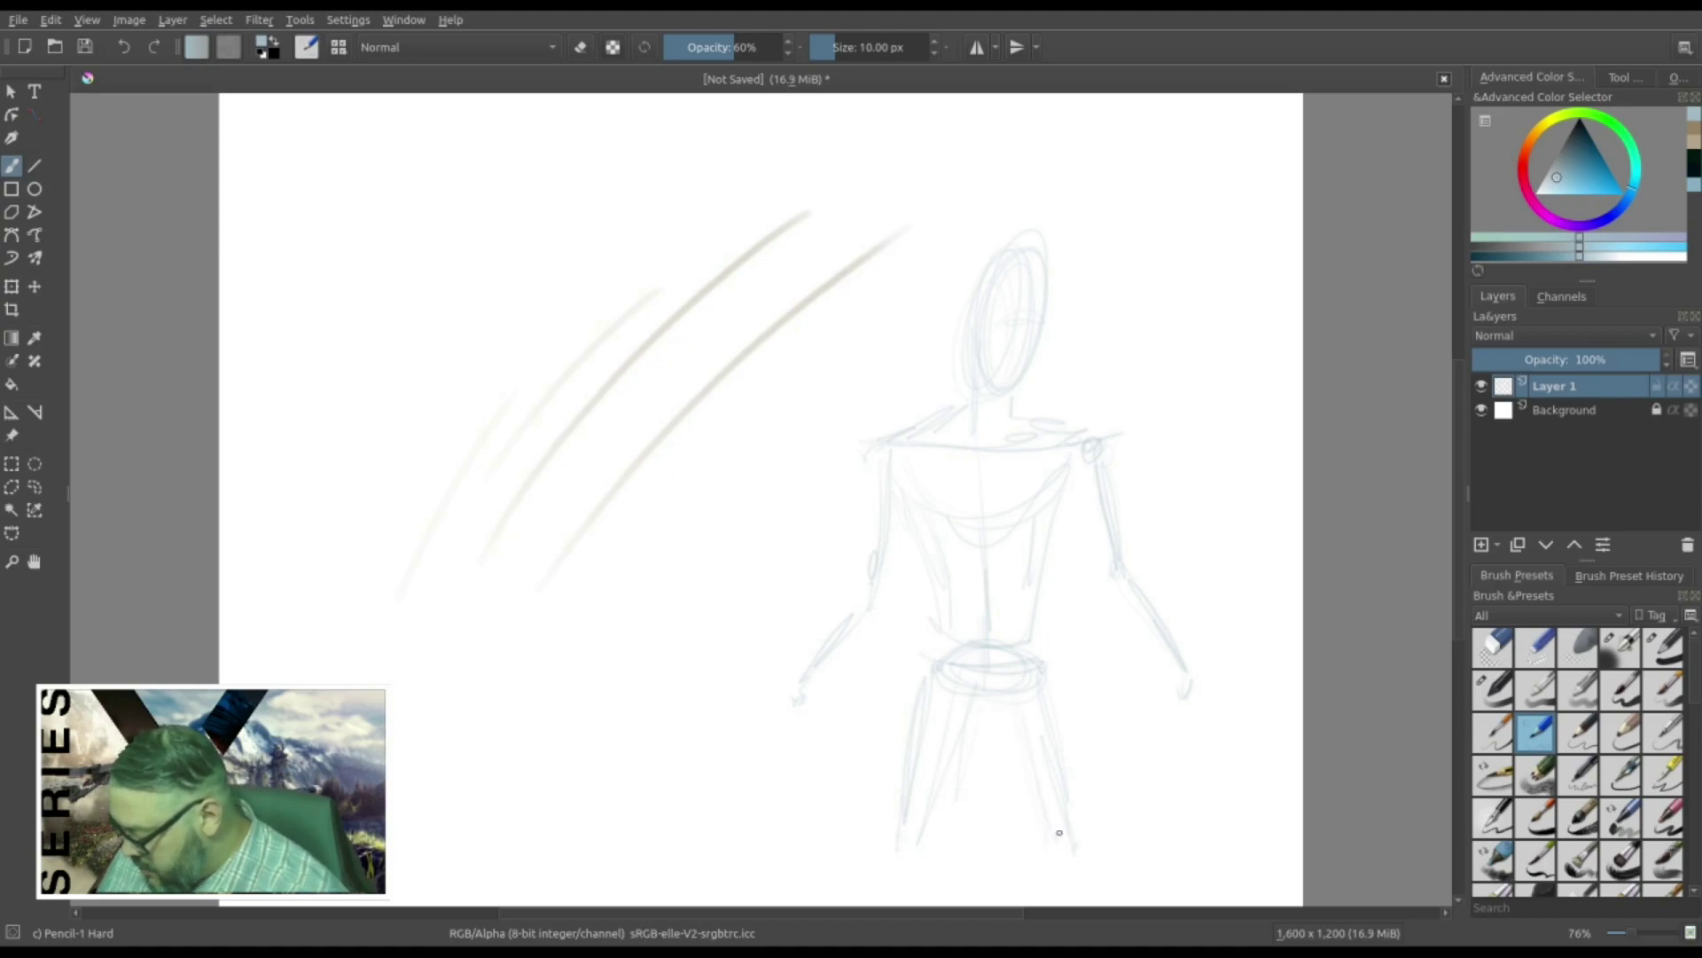
drag(1074, 826, 1089, 878)
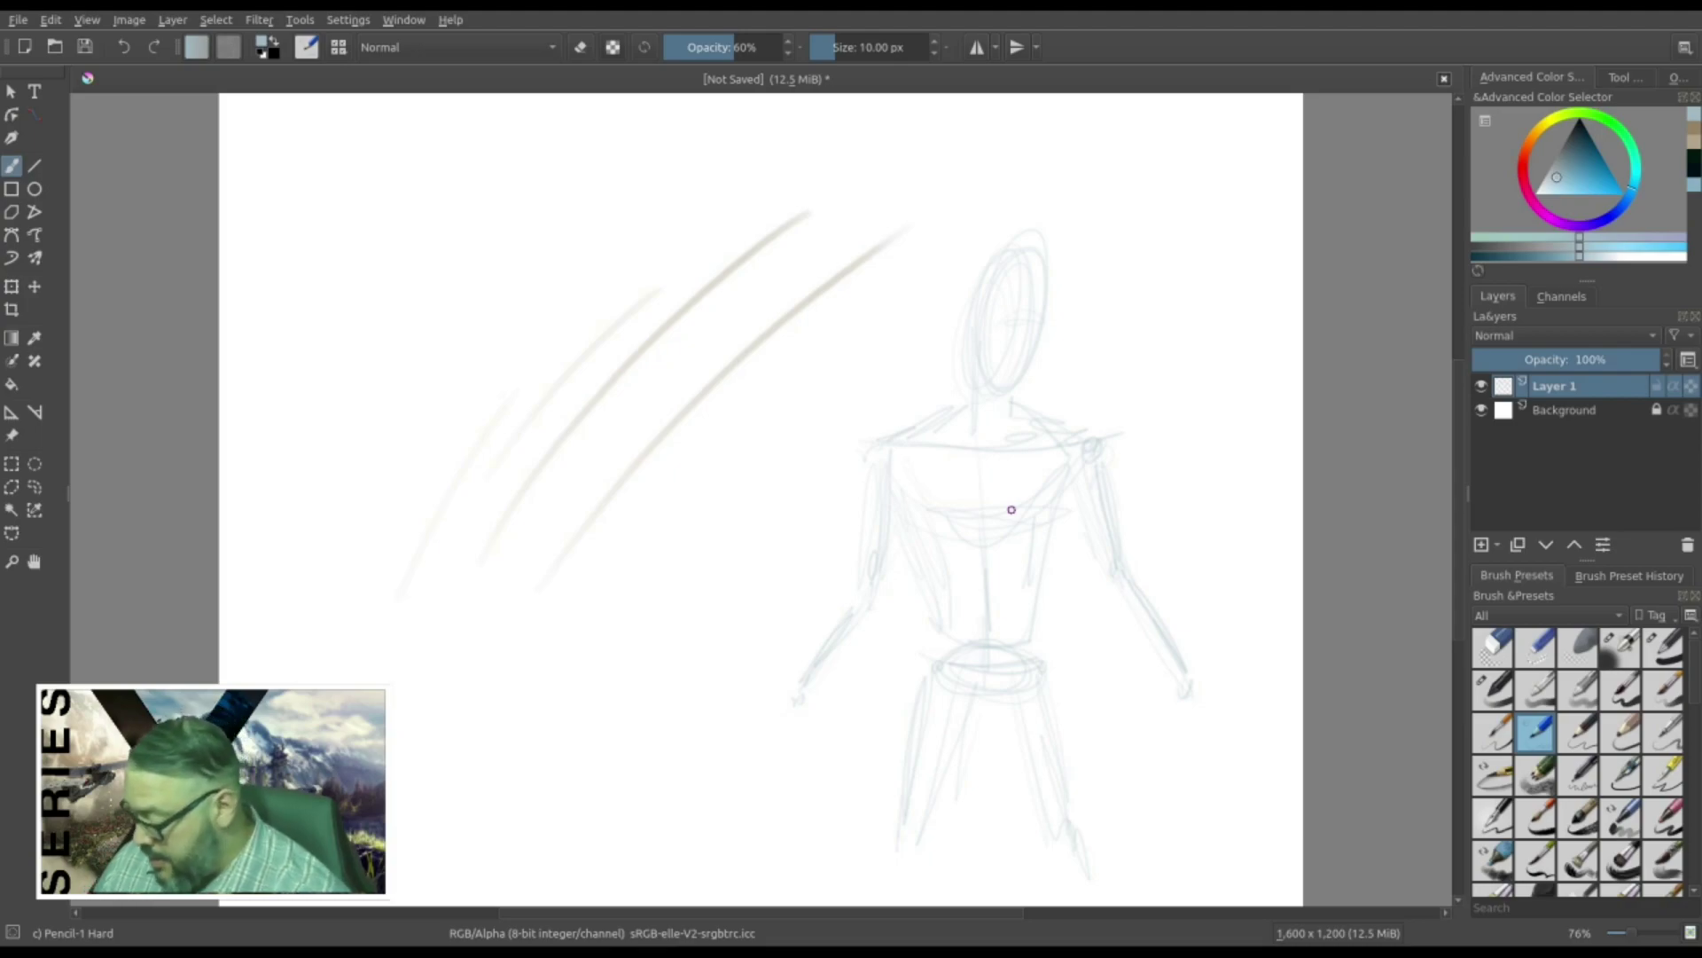
drag(427, 237, 424, 351)
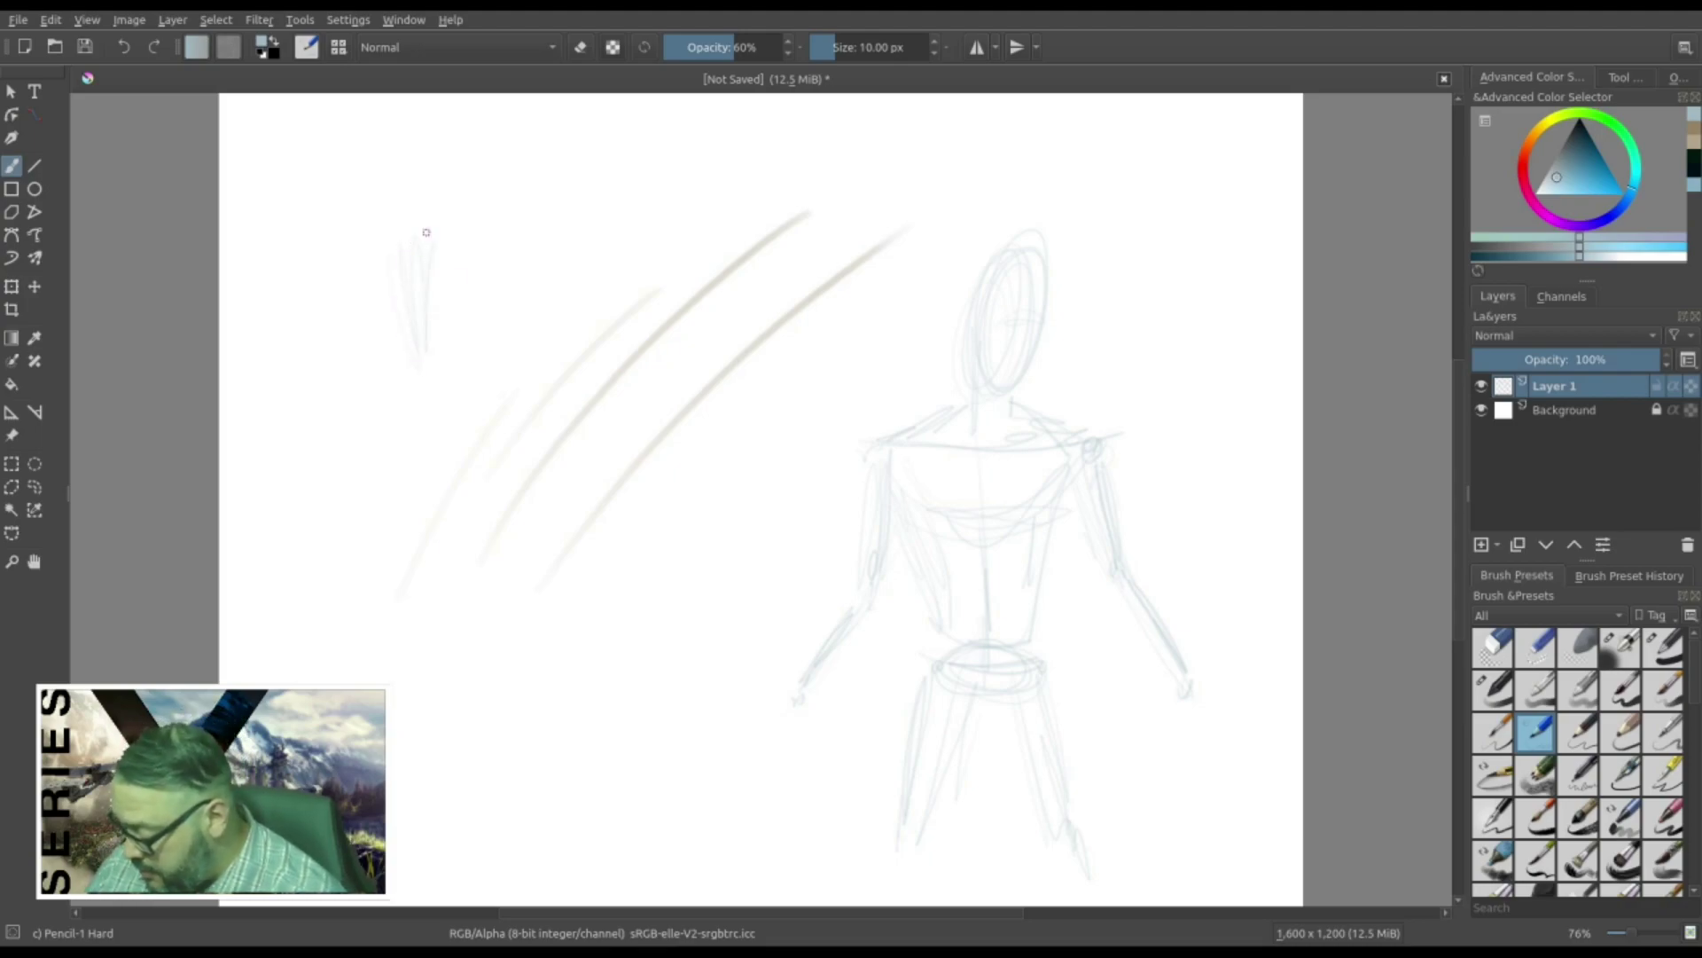
Step: Ink over the head and neck sketch in black with the b) Basic-5 Size brush
click(1618, 696)
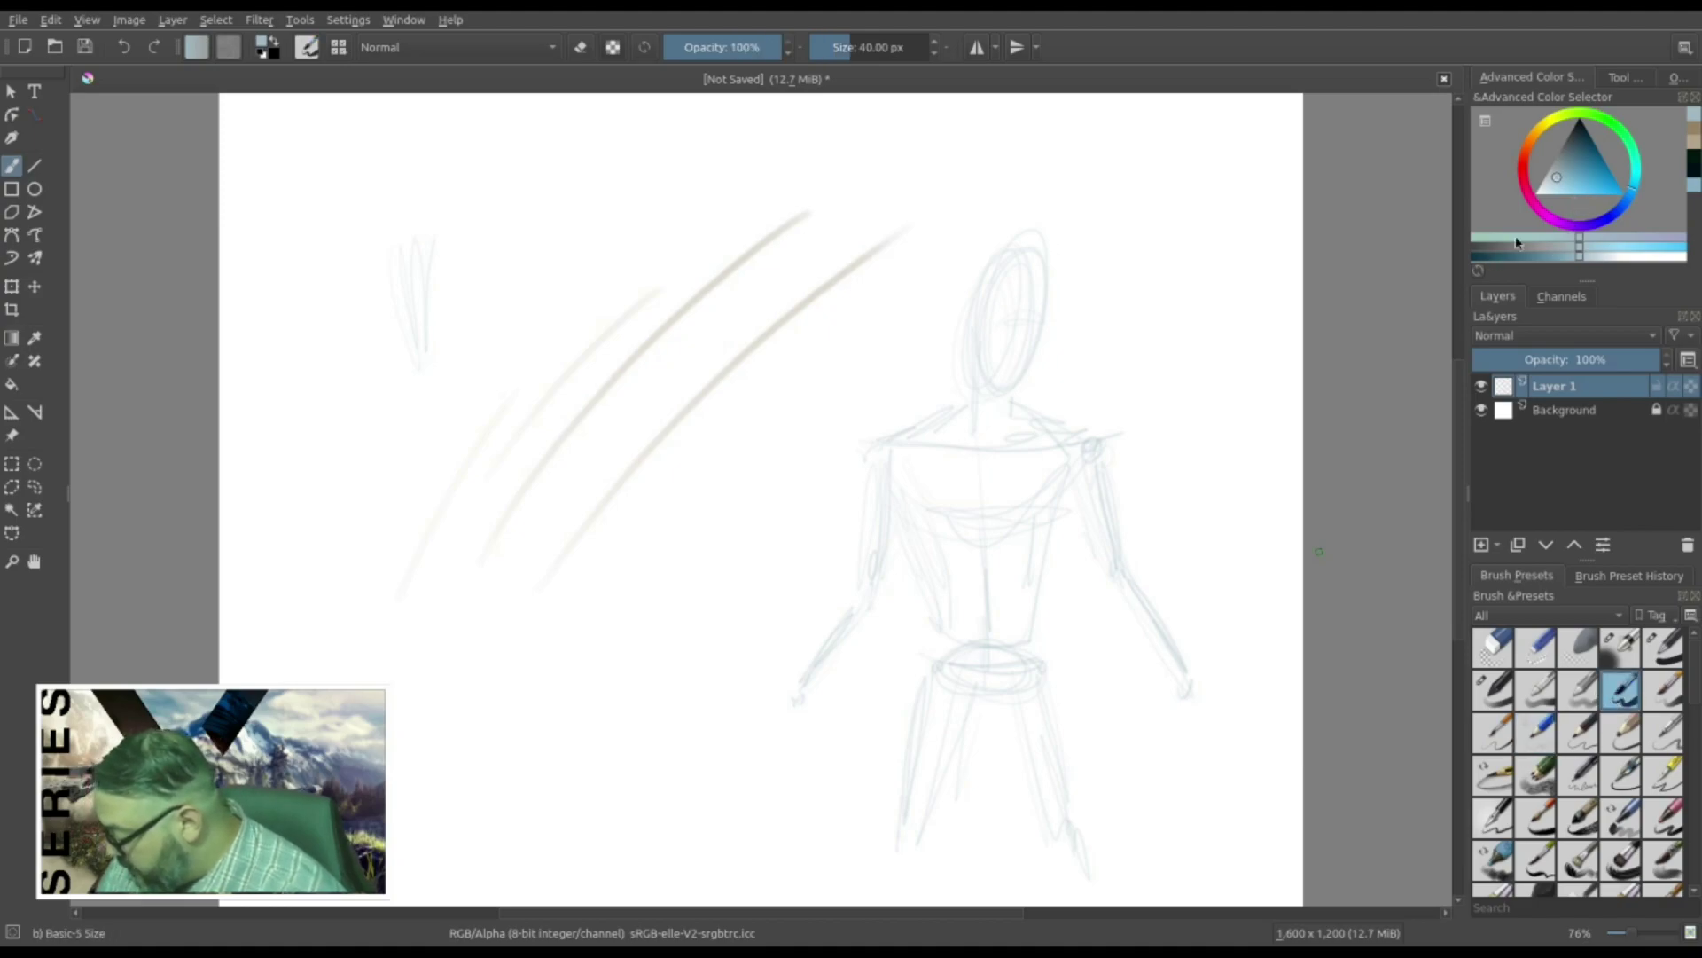
drag(1579, 148, 1579, 122)
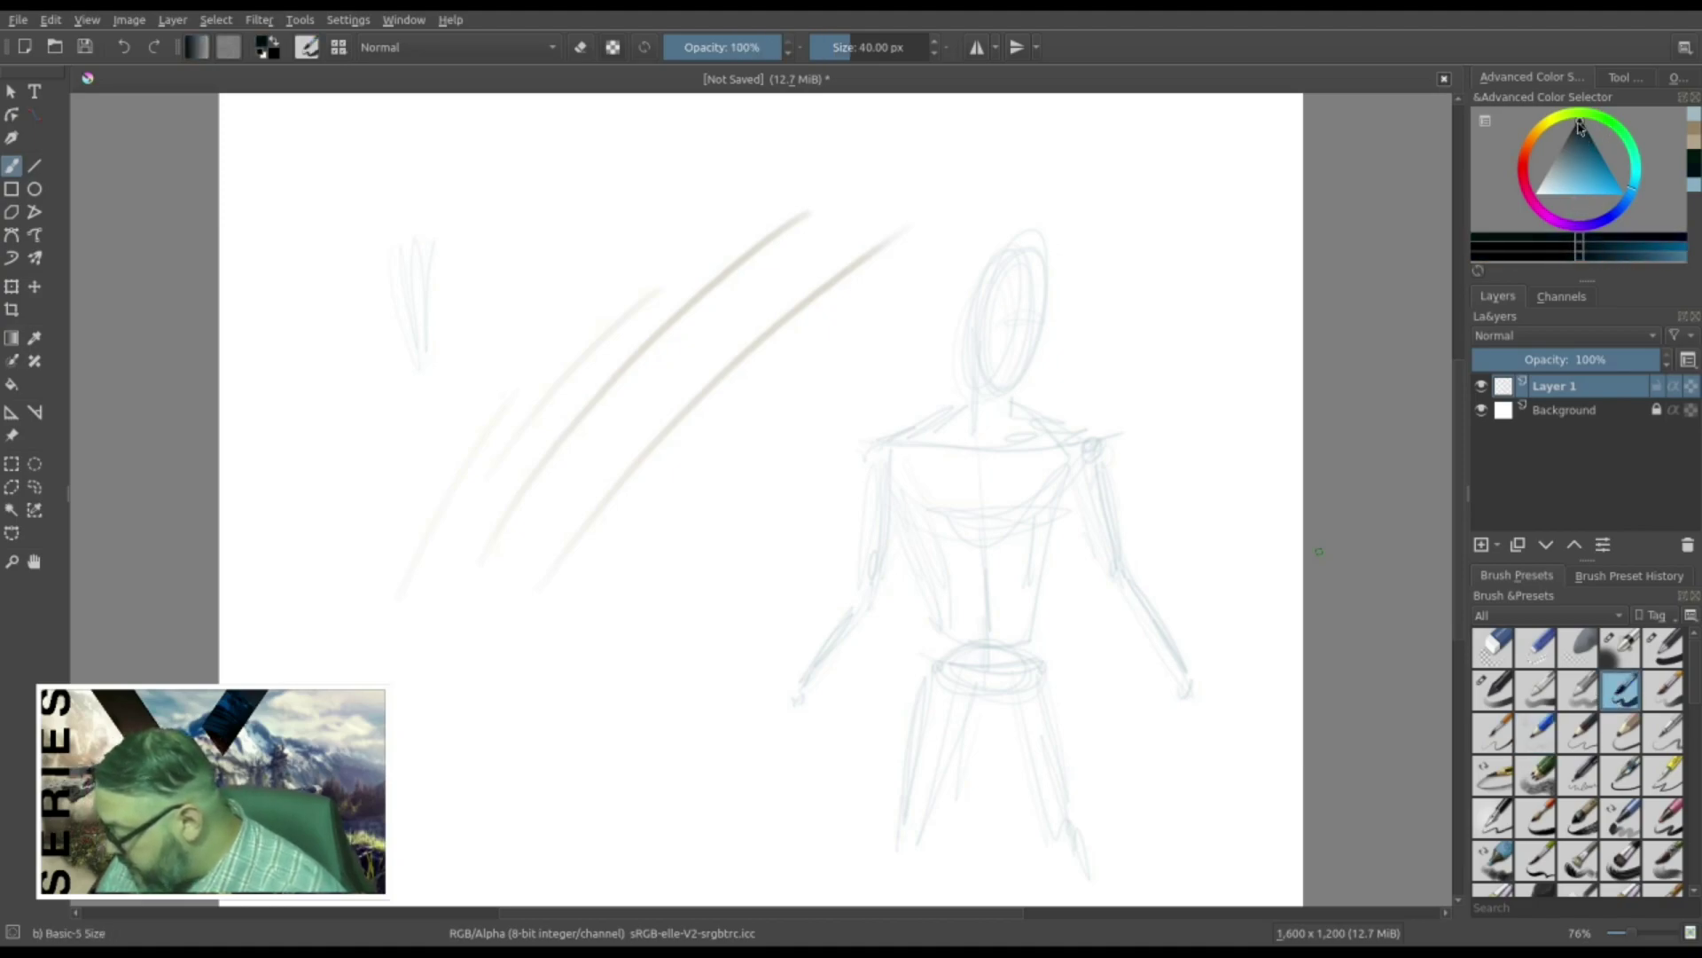
click(1476, 240)
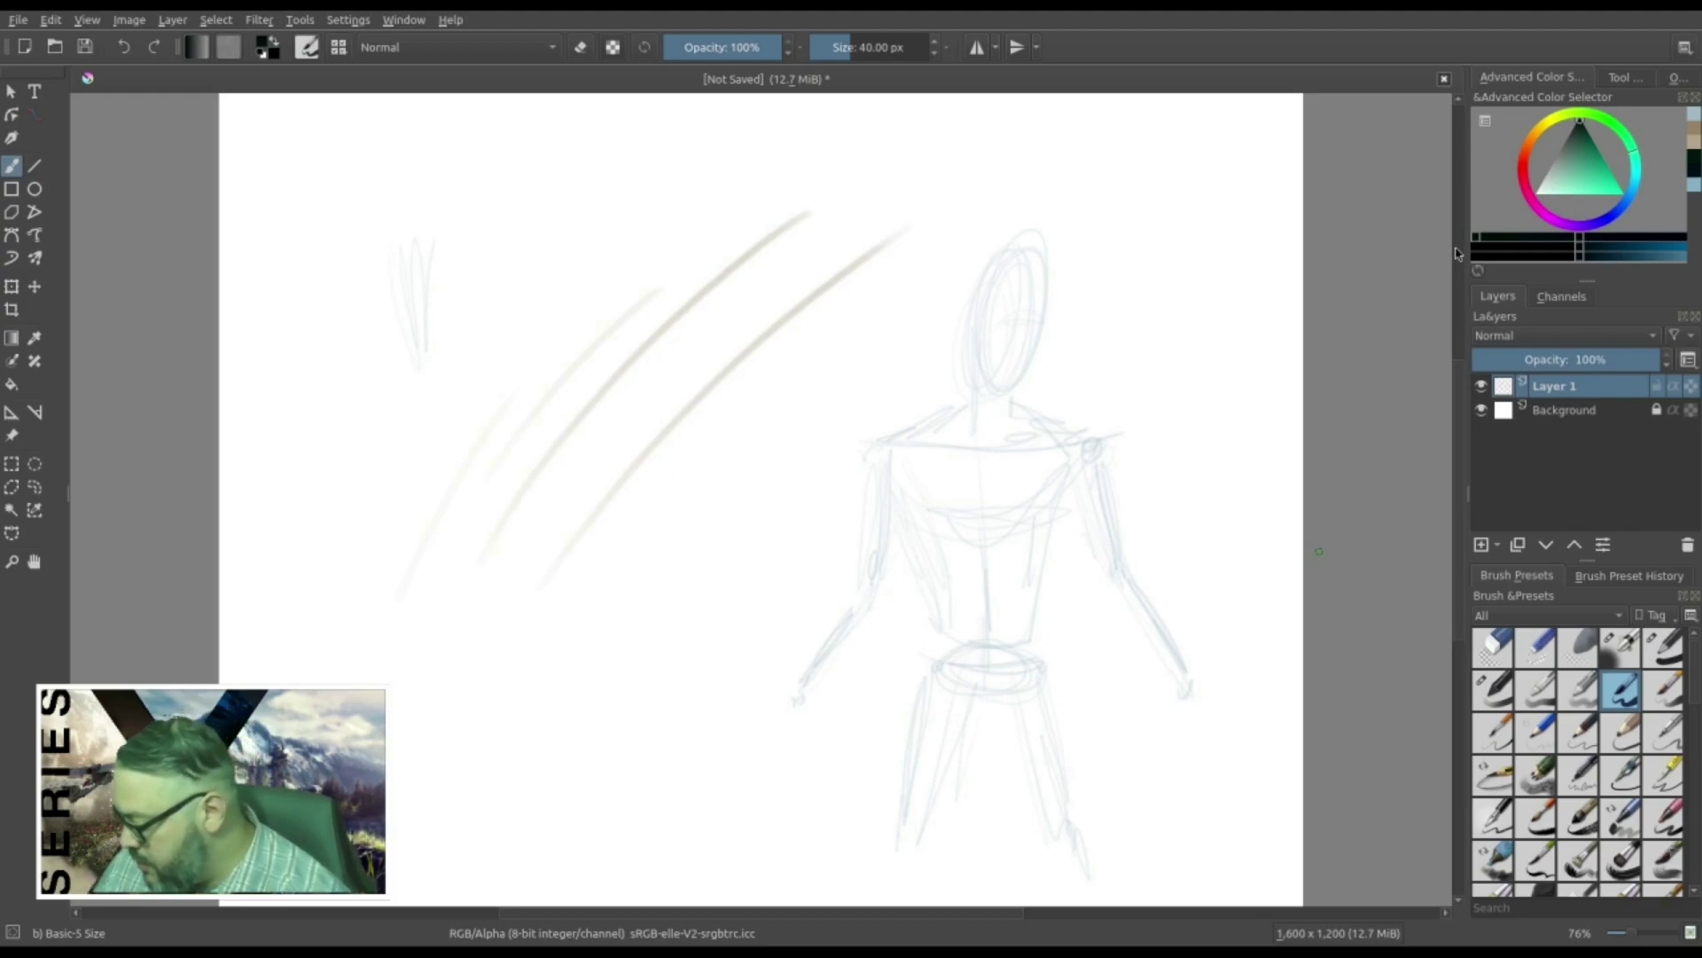
mouse_move(976, 297)
mouse_down()
mouse_move(1043, 279)
mouse_move(989, 384)
mouse_move(980, 260)
mouse_move(1042, 260)
mouse_move(993, 399)
mouse_move(1016, 227)
mouse_move(1036, 329)
mouse_move(978, 304)
mouse_move(973, 408)
mouse_move(965, 386)
mouse_move(1002, 413)
mouse_move(894, 435)
mouse_up()
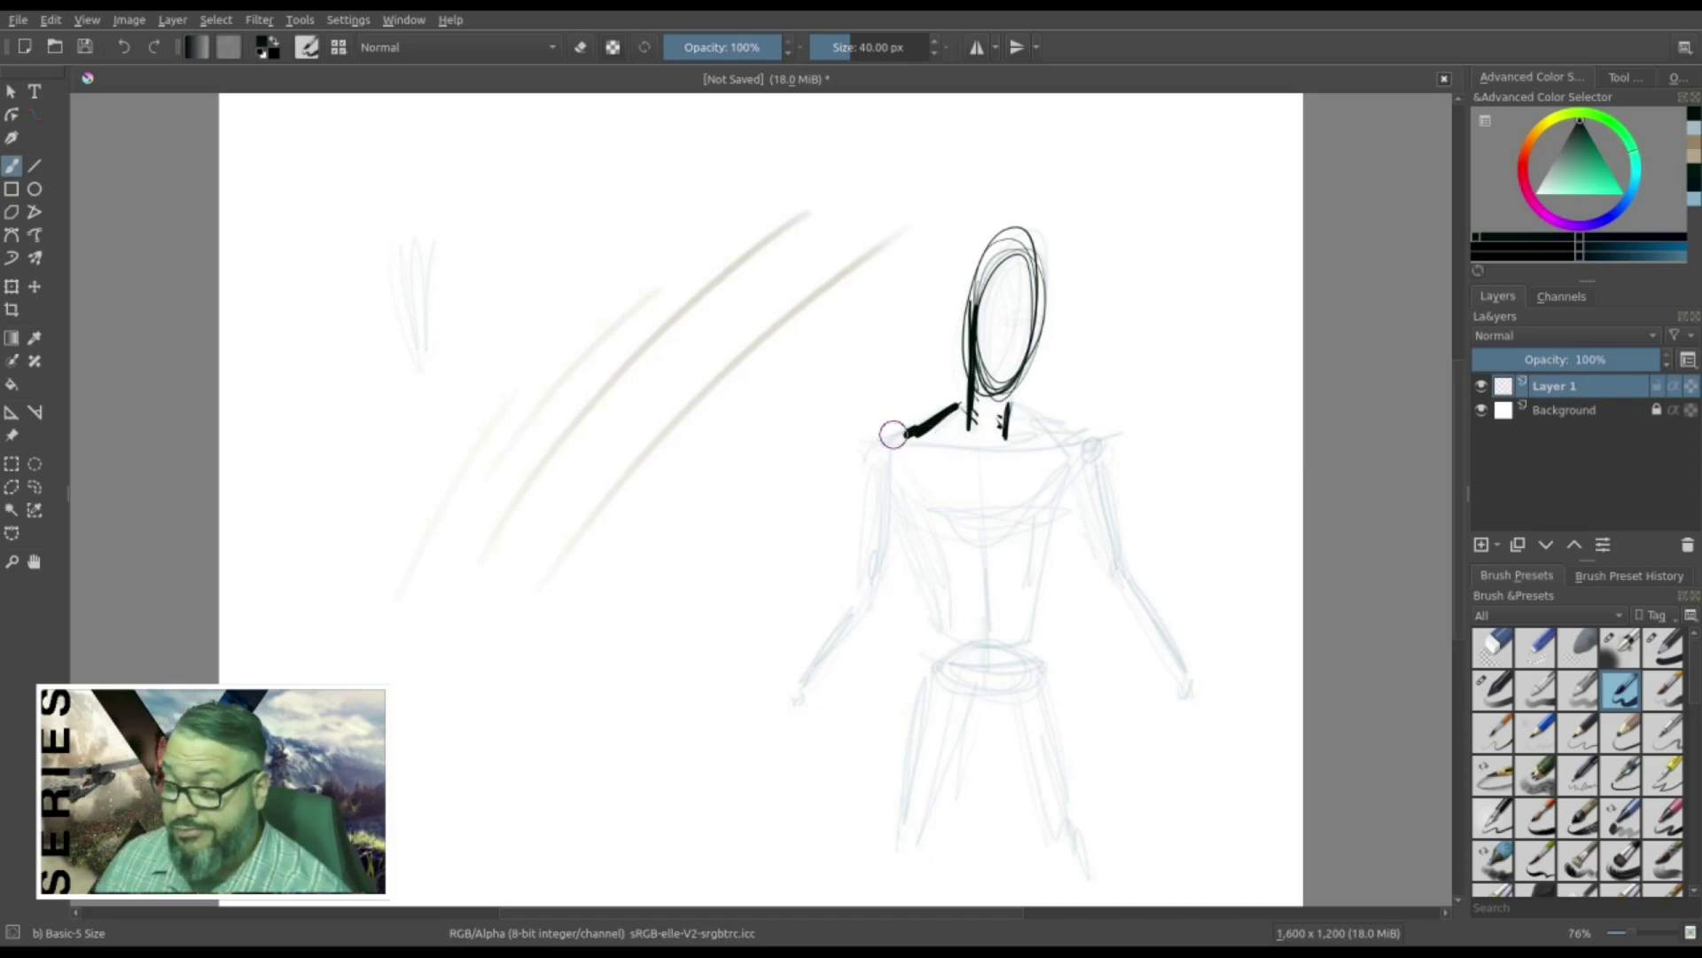
Step: Try inking the shoulder lines, chest curve, torso centre line and one side of the waist in black
drag(1008, 410, 1080, 452)
mouse_move(923, 432)
mouse_down()
mouse_move(884, 441)
mouse_move(989, 456)
mouse_move(1098, 439)
mouse_up()
mouse_move(887, 464)
mouse_down()
mouse_move(995, 526)
mouse_move(1083, 470)
mouse_up()
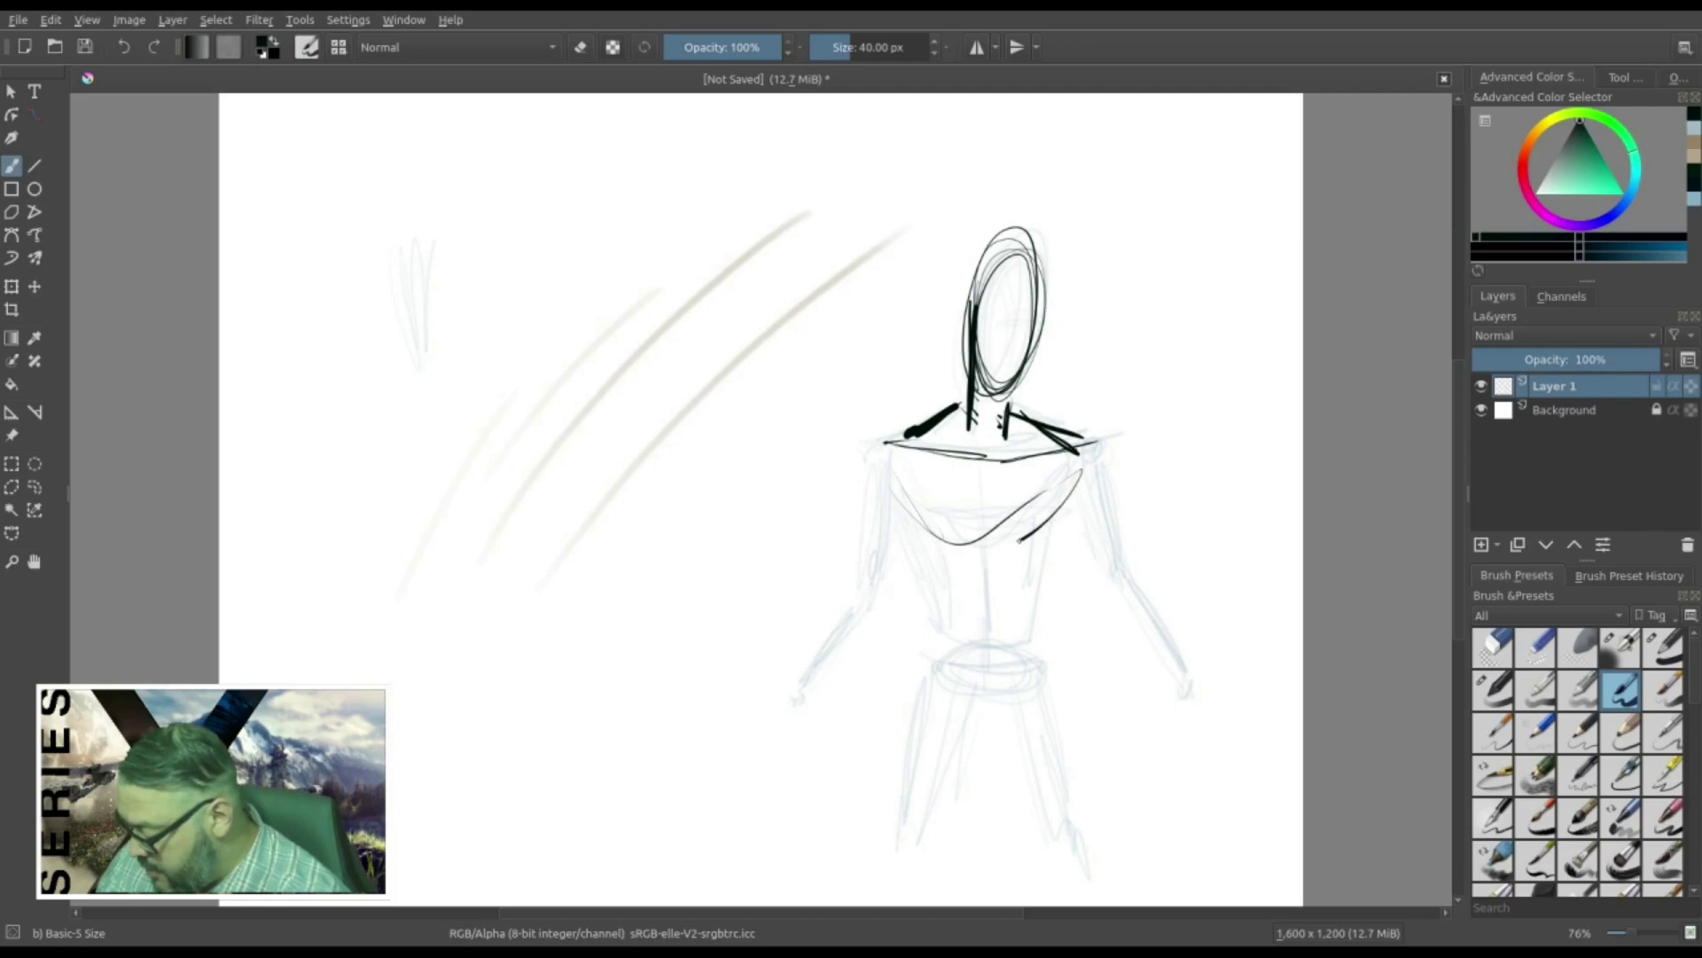
mouse_move(943, 487)
mouse_down()
mouse_move(1018, 545)
mouse_move(1003, 633)
mouse_up()
drag(994, 527, 984, 658)
drag(929, 530, 954, 629)
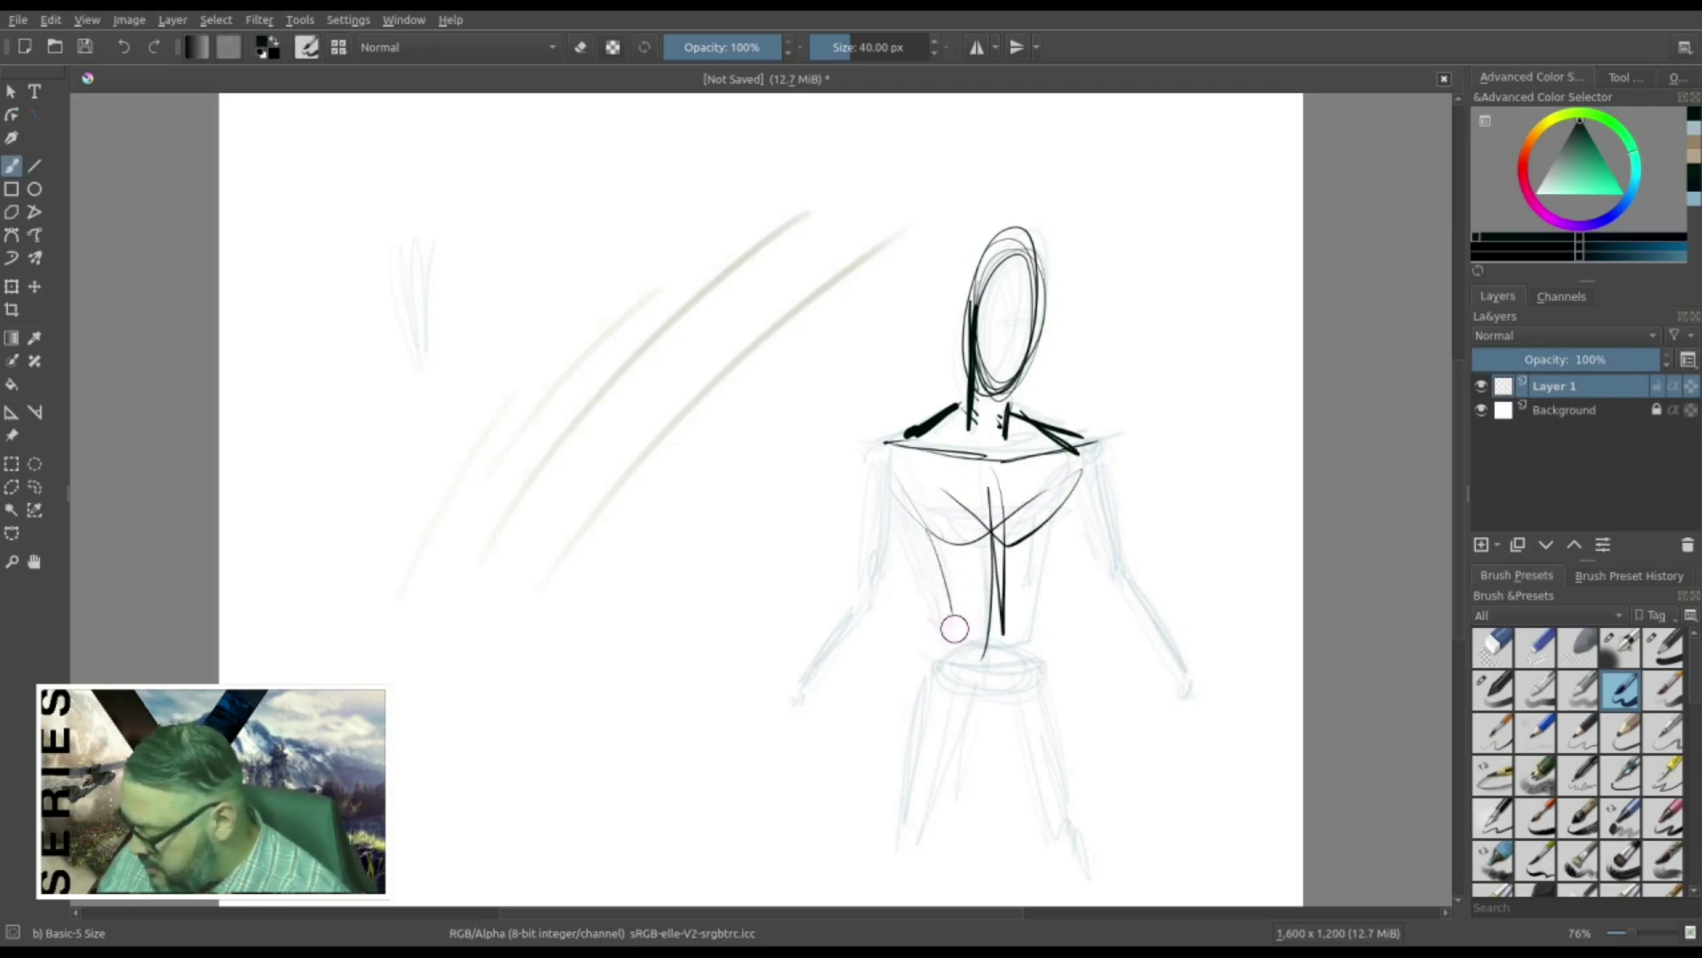
Step: Undo the black ink strokes on the shoulders, chest and torso
key(ctrl+z)
key(ctrl+z)
key(ctrl+z)
key(ctrl+z)
key(ctrl+z)
key(ctrl+z)
key(ctrl+z)
key(ctrl+z)
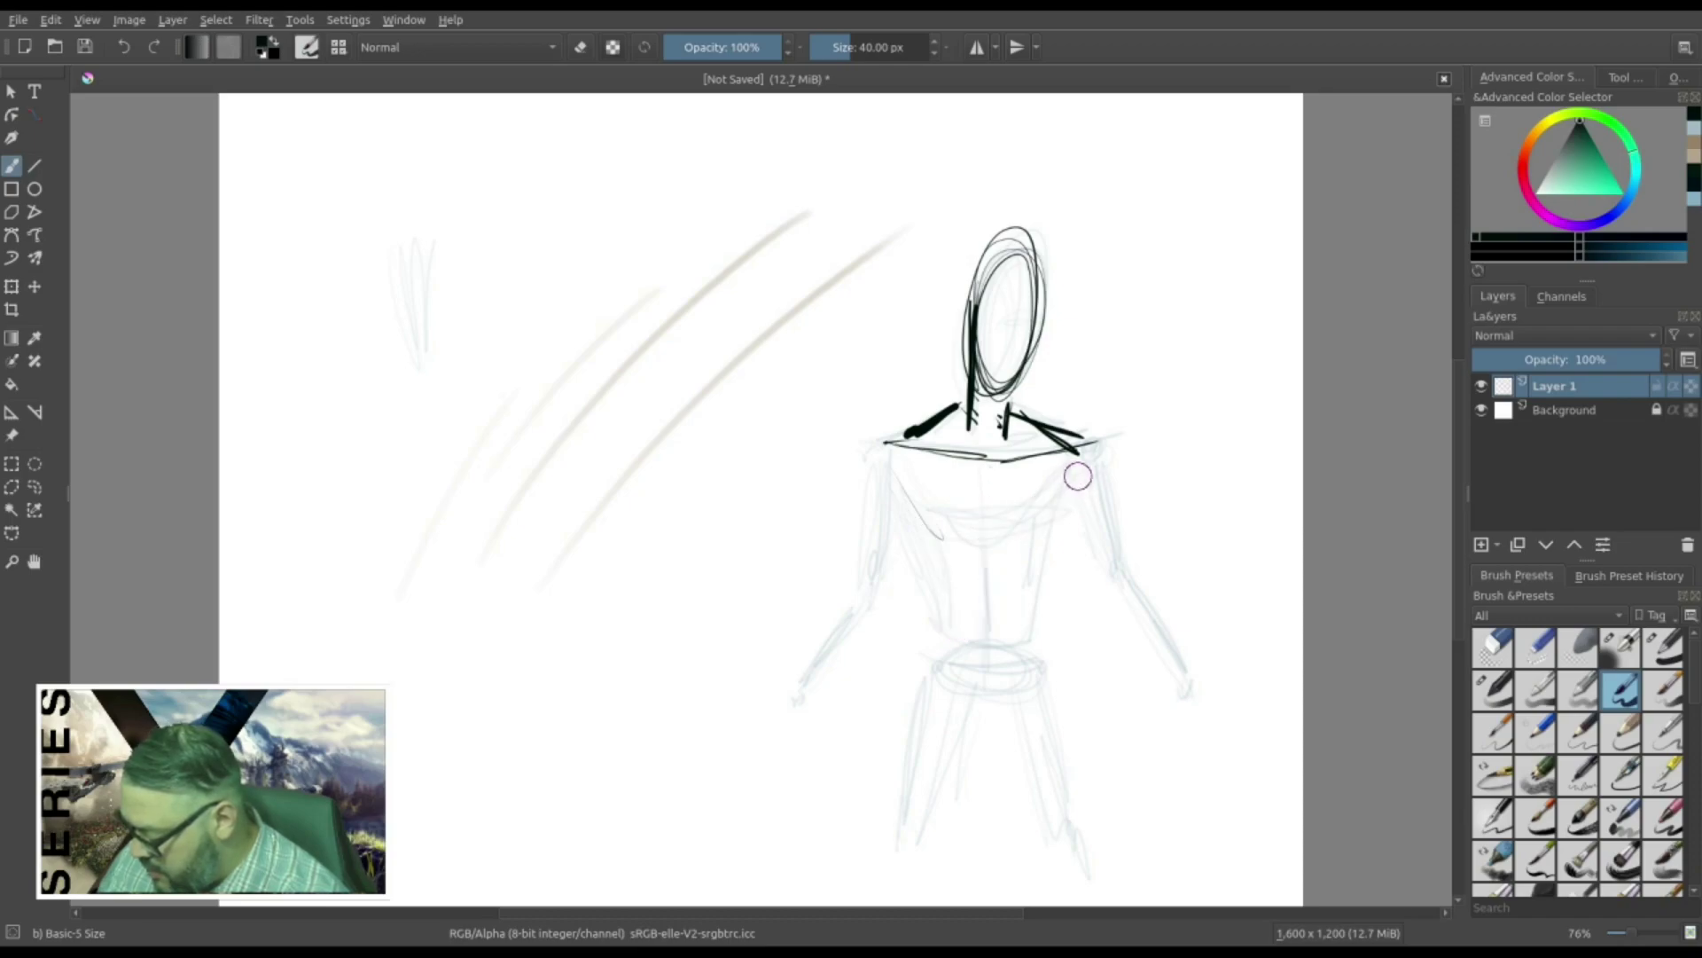
key(ctrl+z)
key(ctrl+z)
key(ctrl+z)
key(ctrl+z)
key(ctrl+z)
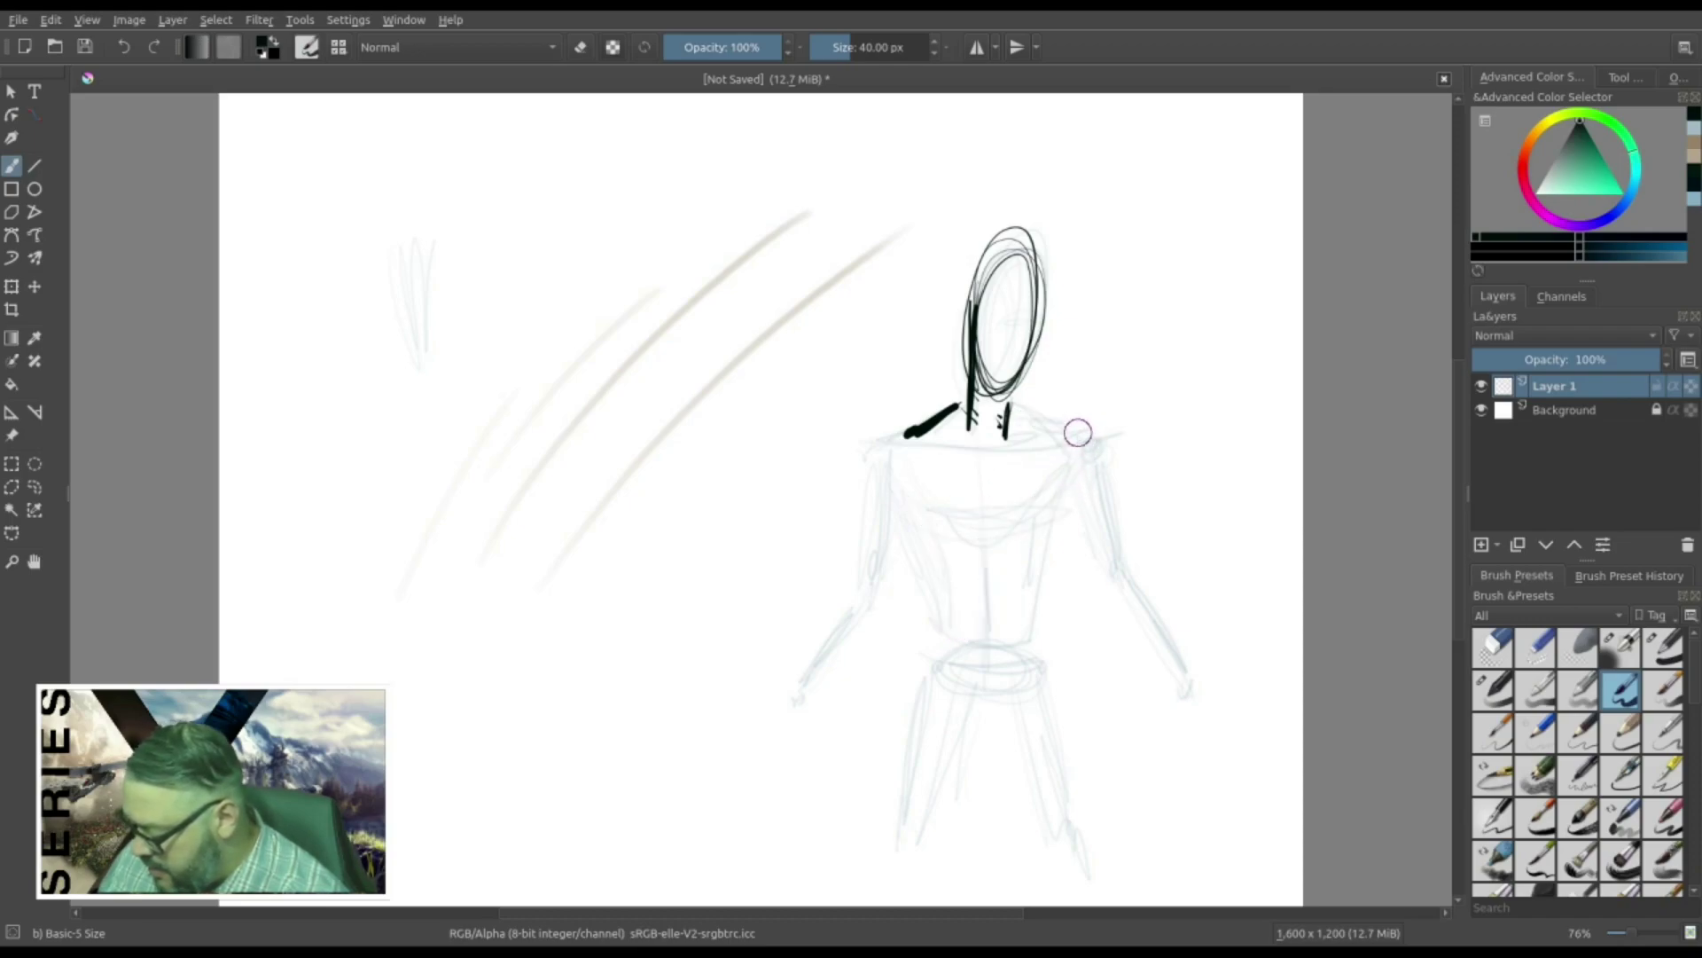
Step: Ink thin black lines over the shoulders, chest, torso centre line, sides and waist of the sketch
mouse_move(954, 415)
mouse_down()
mouse_move(888, 456)
mouse_move(1064, 451)
mouse_up()
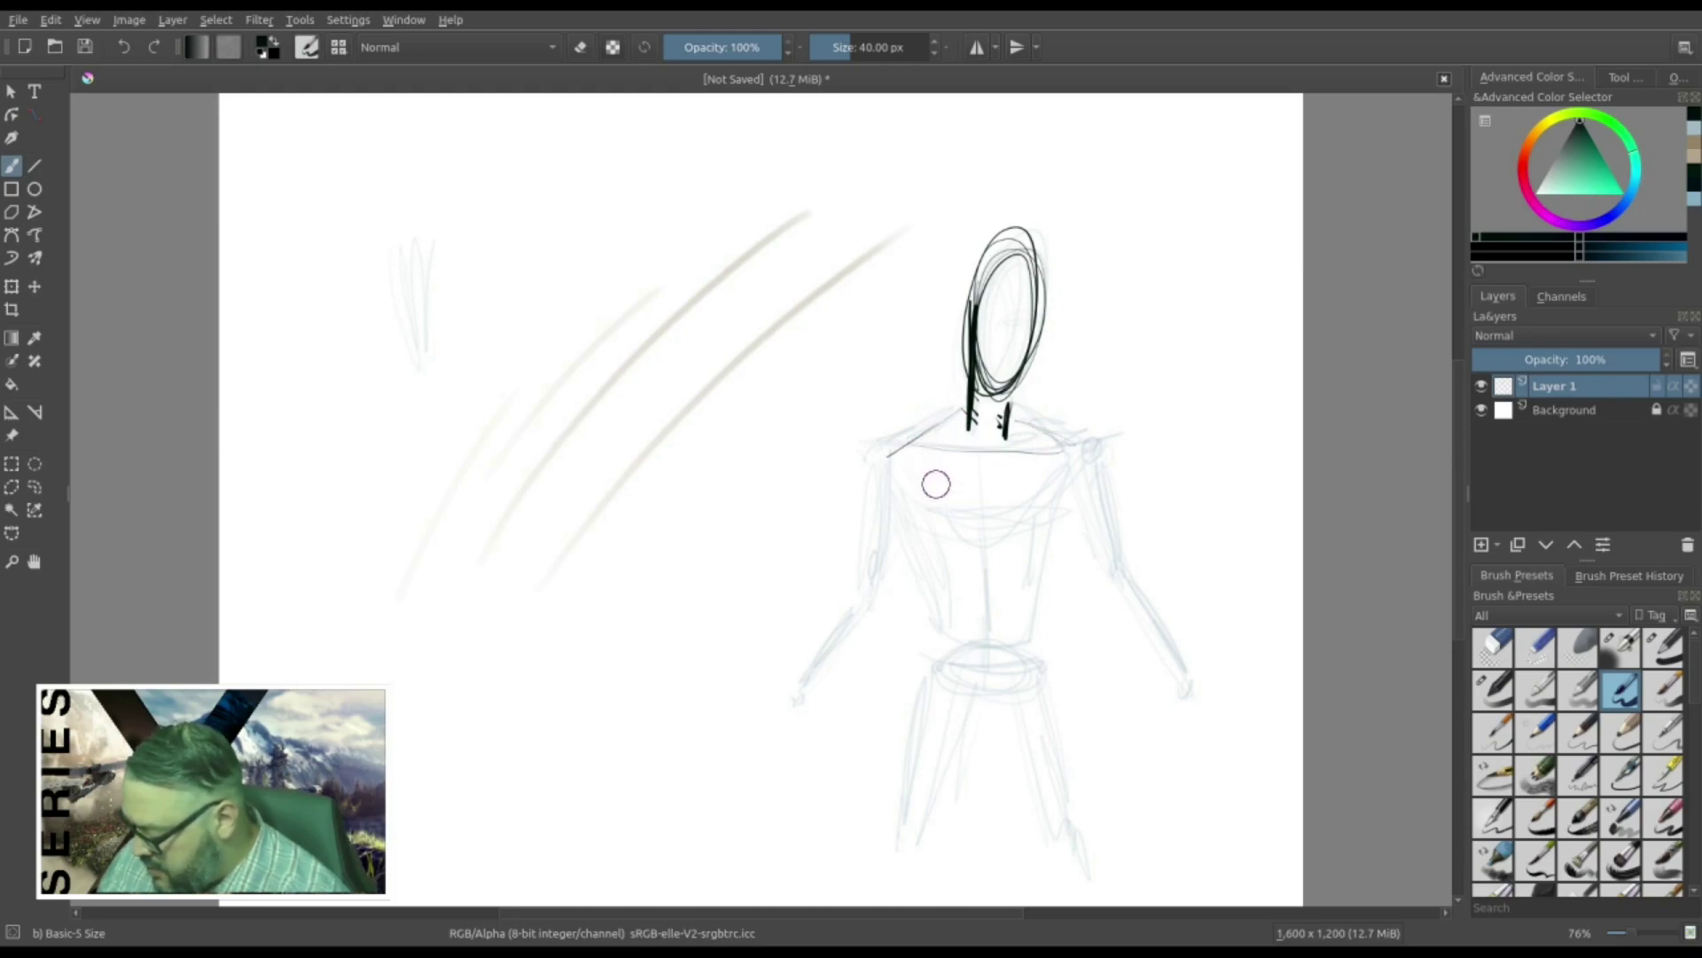
drag(901, 521, 1024, 529)
drag(1073, 463, 1088, 479)
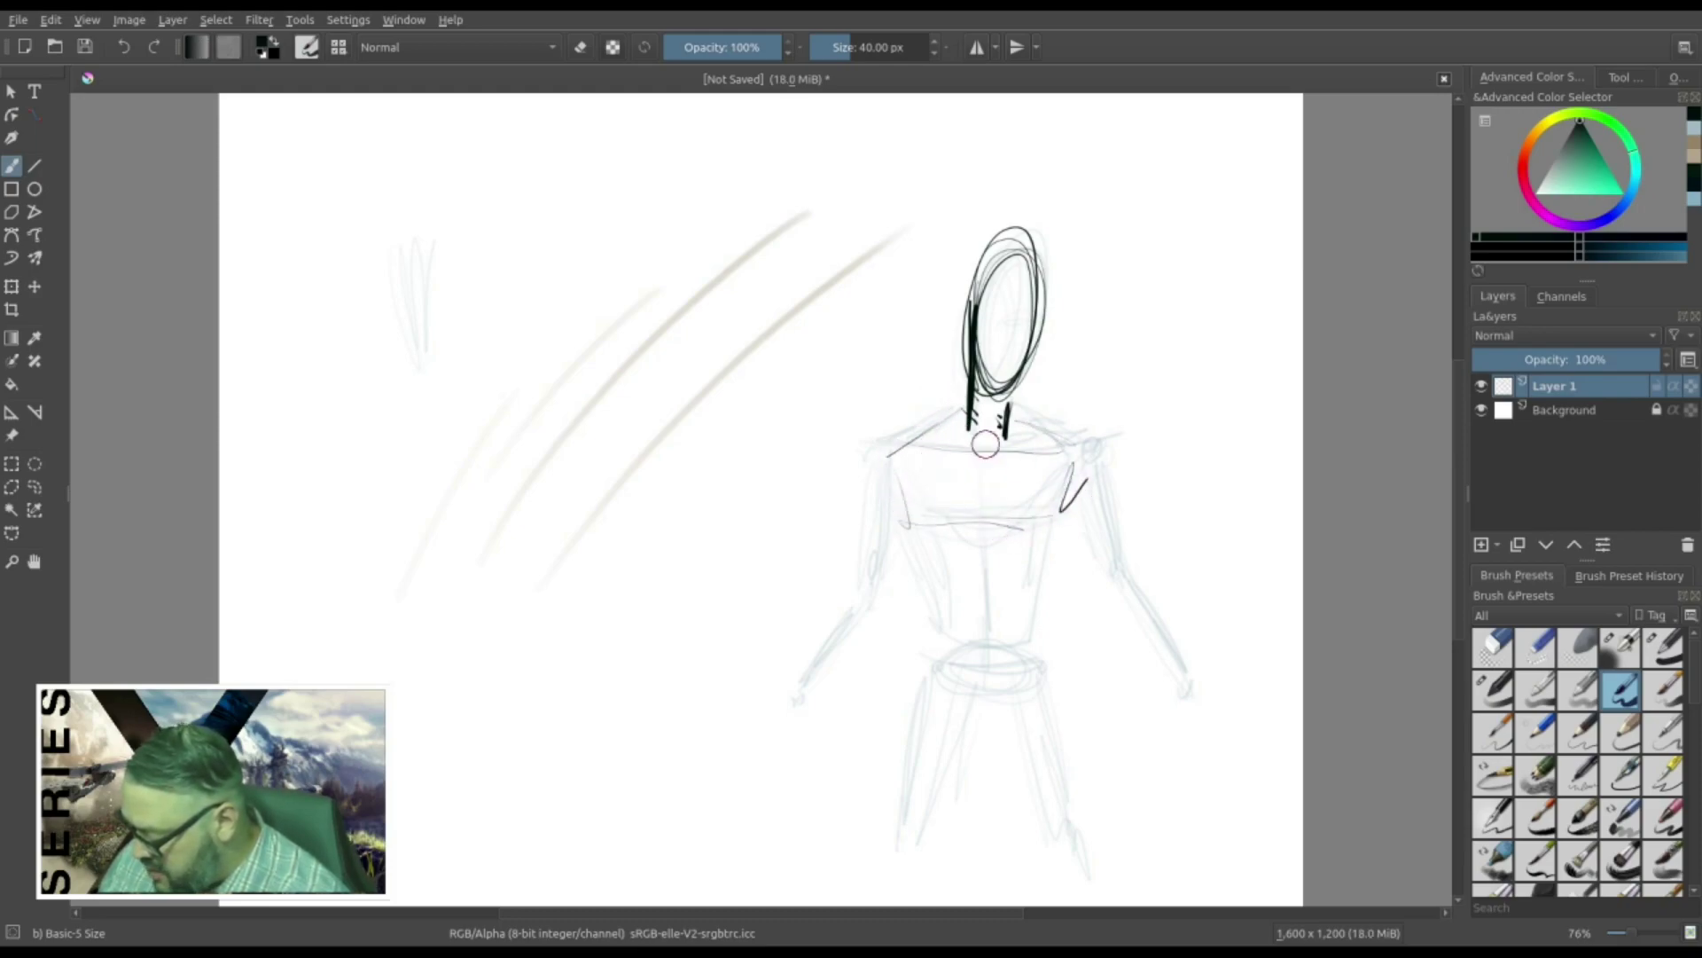
drag(983, 437, 997, 645)
drag(914, 528, 949, 655)
mouse_move(1031, 513)
mouse_down()
mouse_move(1000, 643)
mouse_move(1010, 625)
mouse_up()
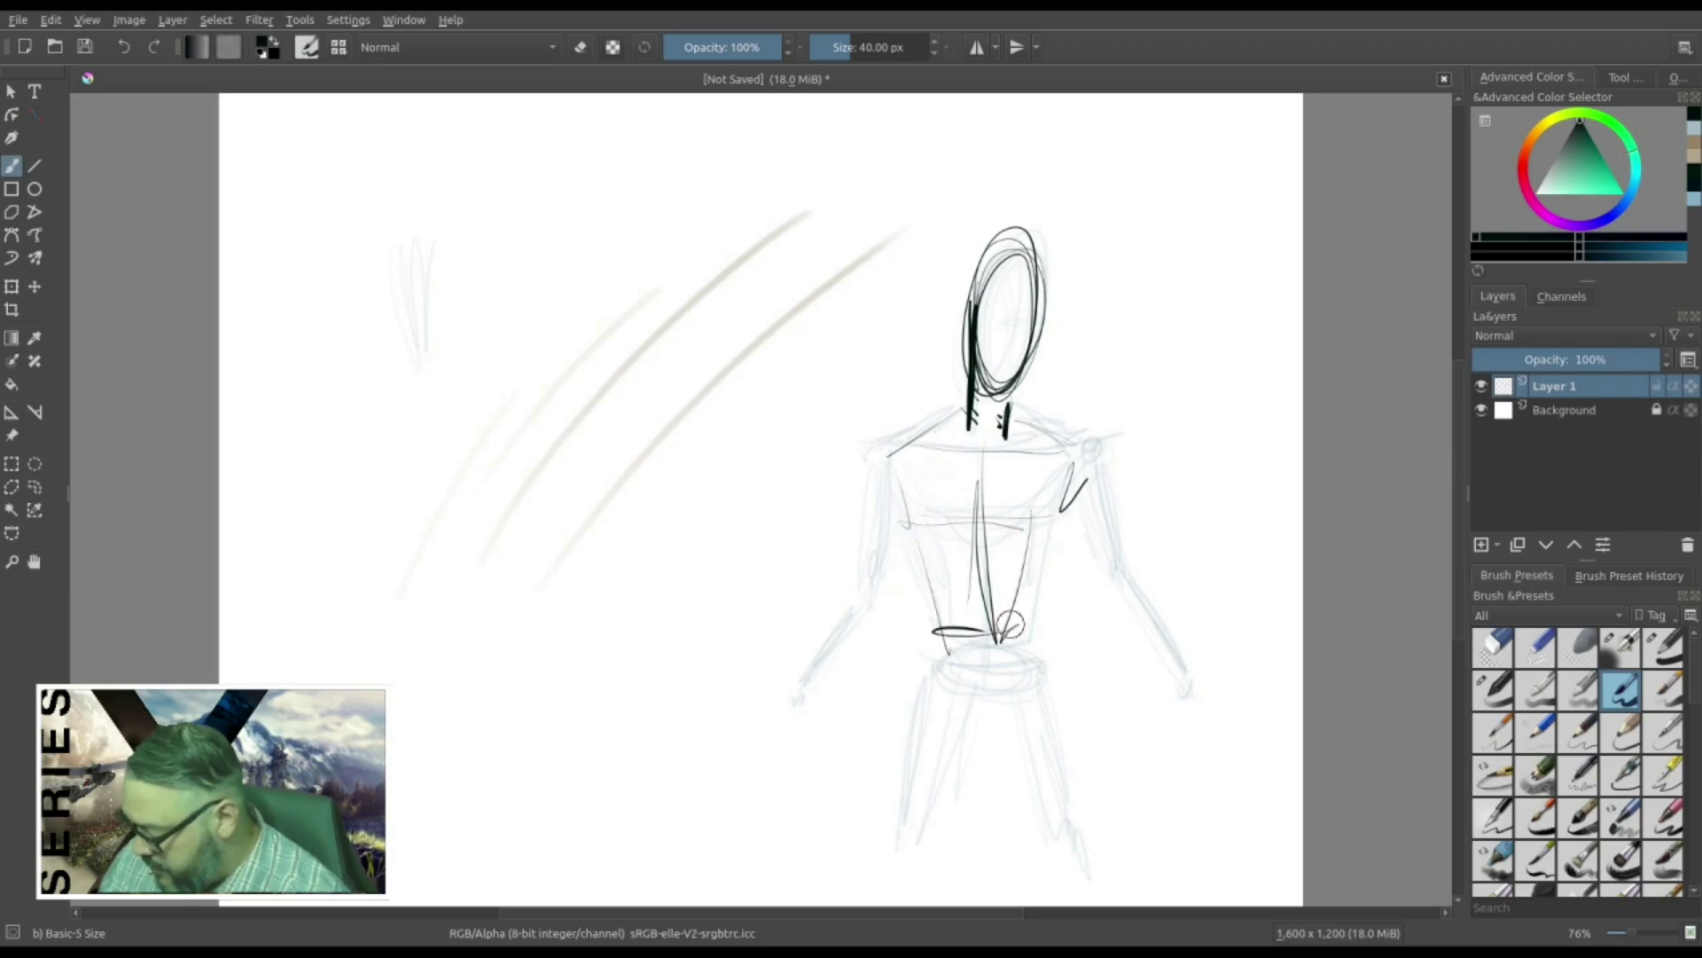